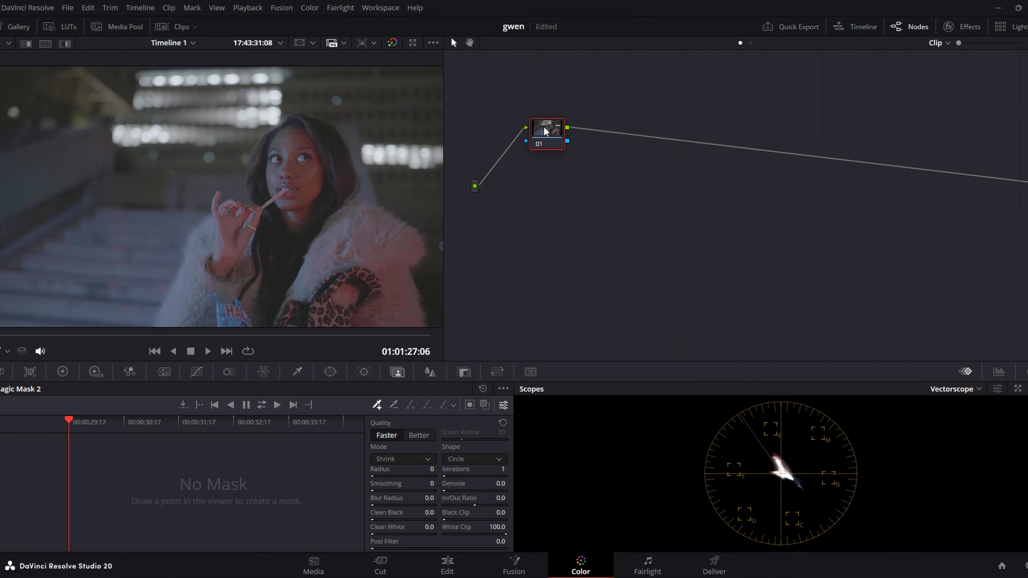
Label the first node "in" and apply the Color Space Transform effect to it.
right_click(546, 131)
left_click(631, 152)
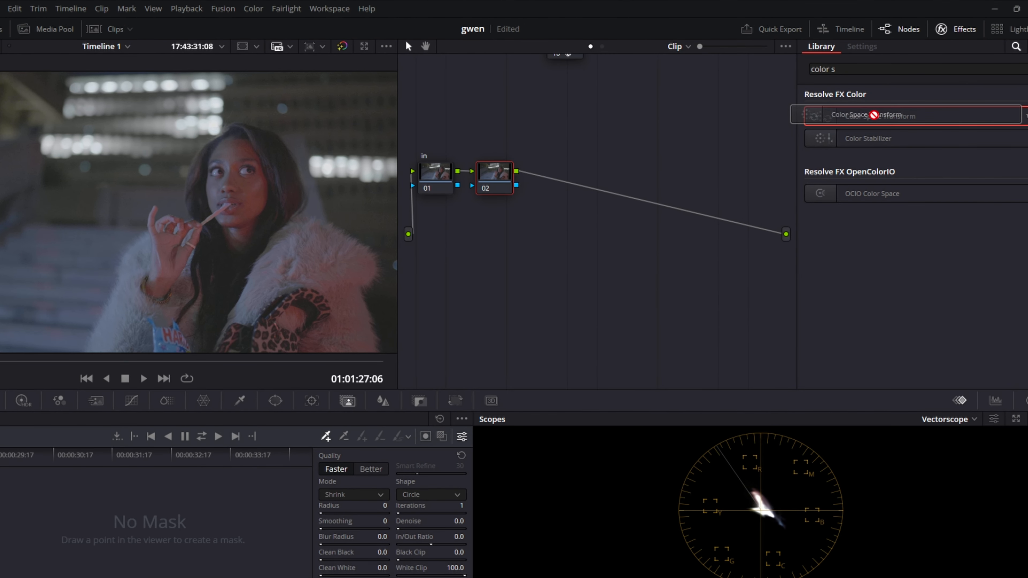
left_click_drag(890, 107, 478, 160)
left_click(958, 27)
left_click(525, 167)
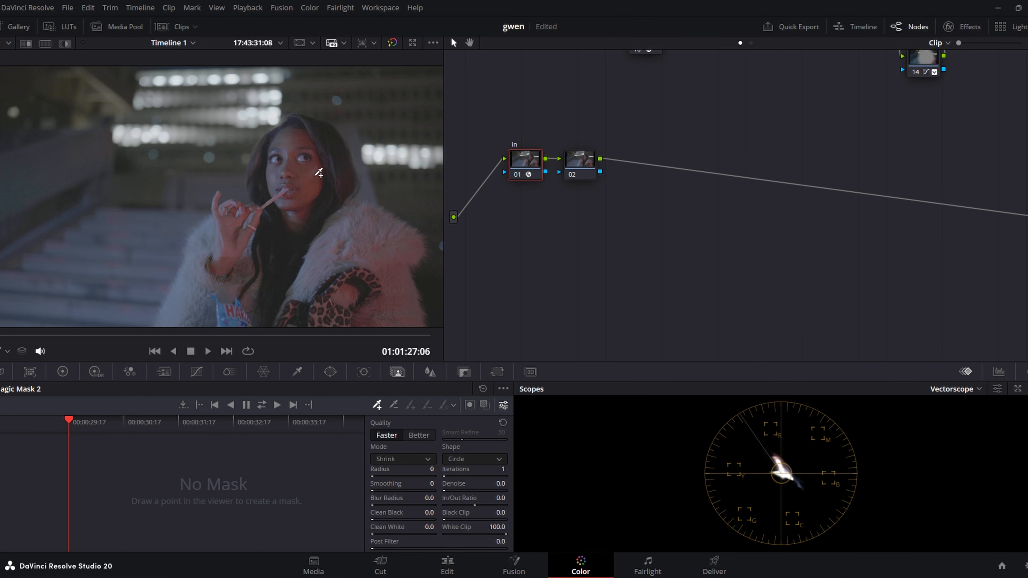
Set the "in" node's Color Space Transform input to Panasonic V-Gamut with Panasonic V-Log gamma.
left_click(958, 26)
left_click(949, 121)
scroll(957, 202, "down", 1)
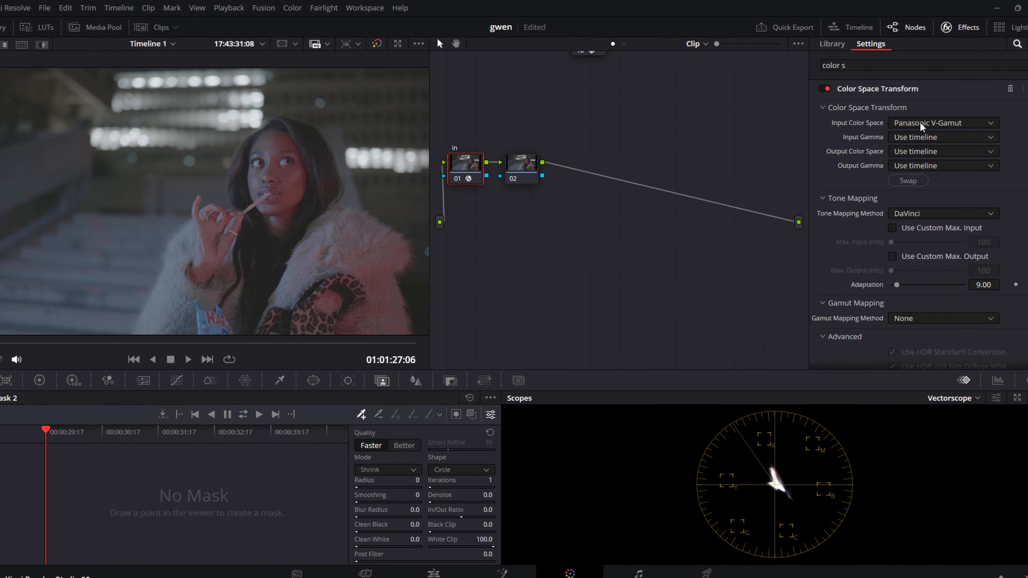
left_click(927, 137)
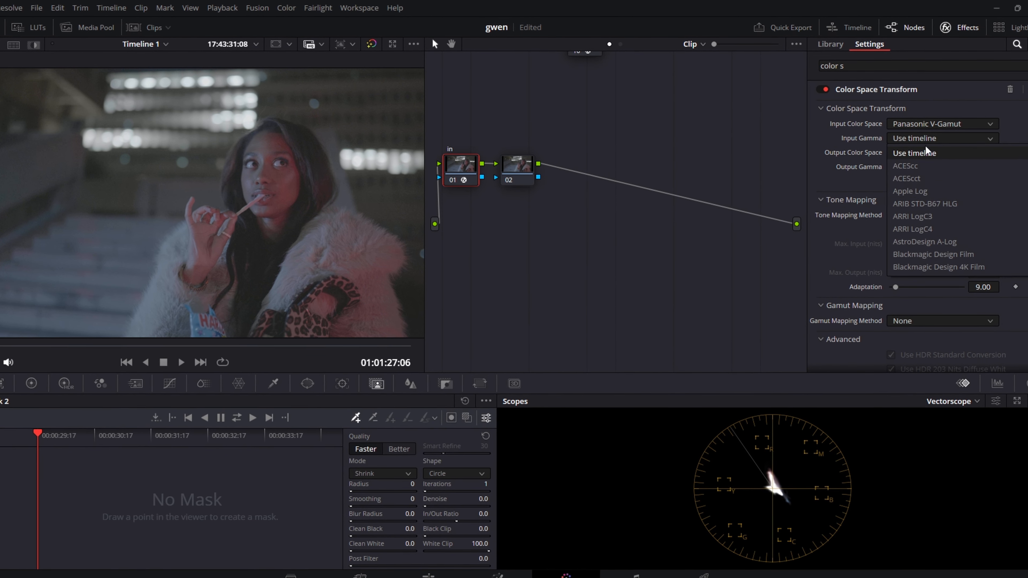
scroll(934, 213, "down", 3)
left_click(933, 233)
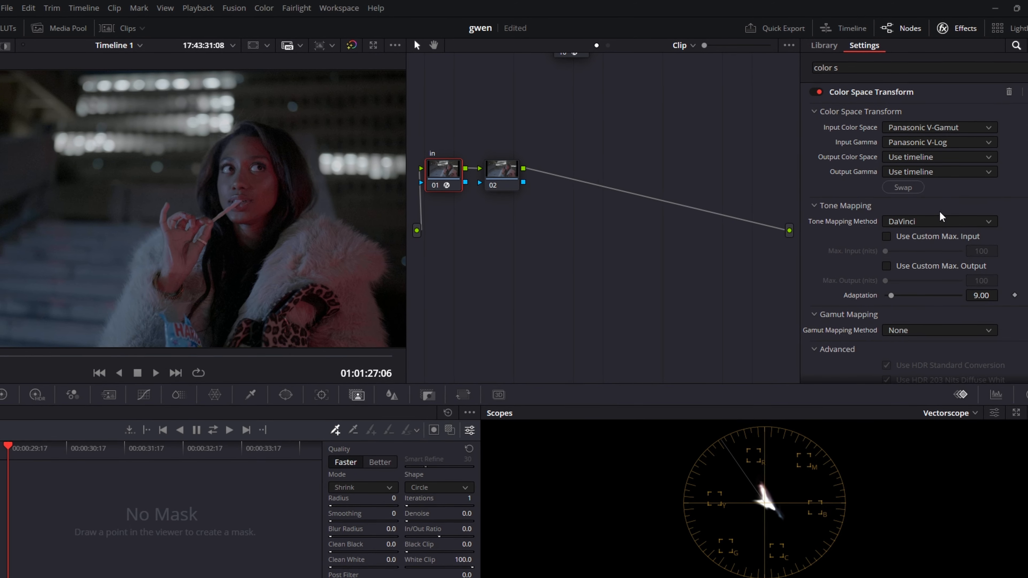
Set the transform's output color space to DaVinci Wide Gamut and its output gamma to DaVinci Intermediate.
left_click(926, 156)
scroll(941, 243, "down", 2)
scroll(940, 250, "down", 3)
scroll(933, 257, "up", 2)
left_click(932, 218)
left_click(922, 178)
scroll(923, 268, "down", 6)
scroll(908, 281, "up", 5)
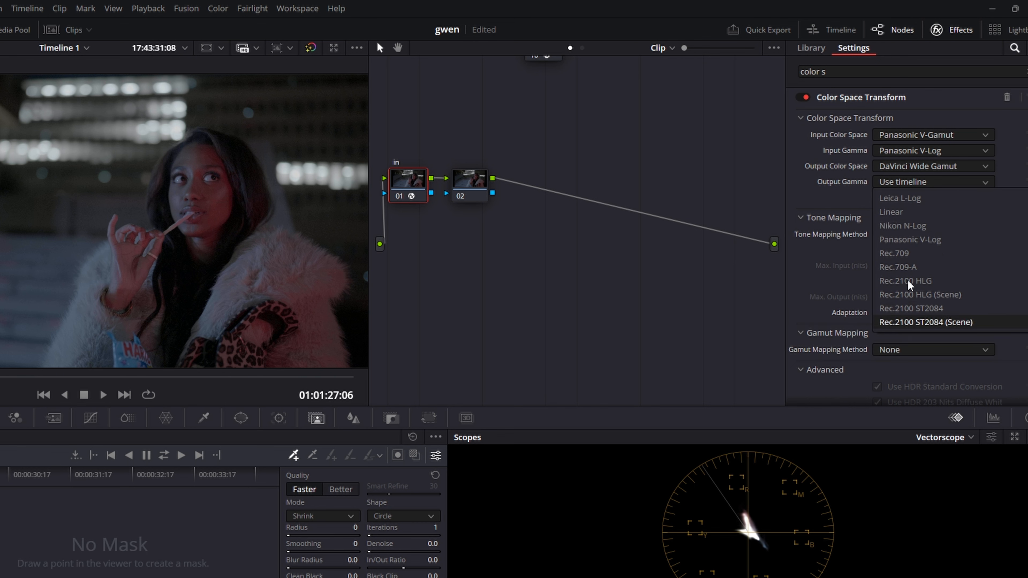
left_click(902, 224)
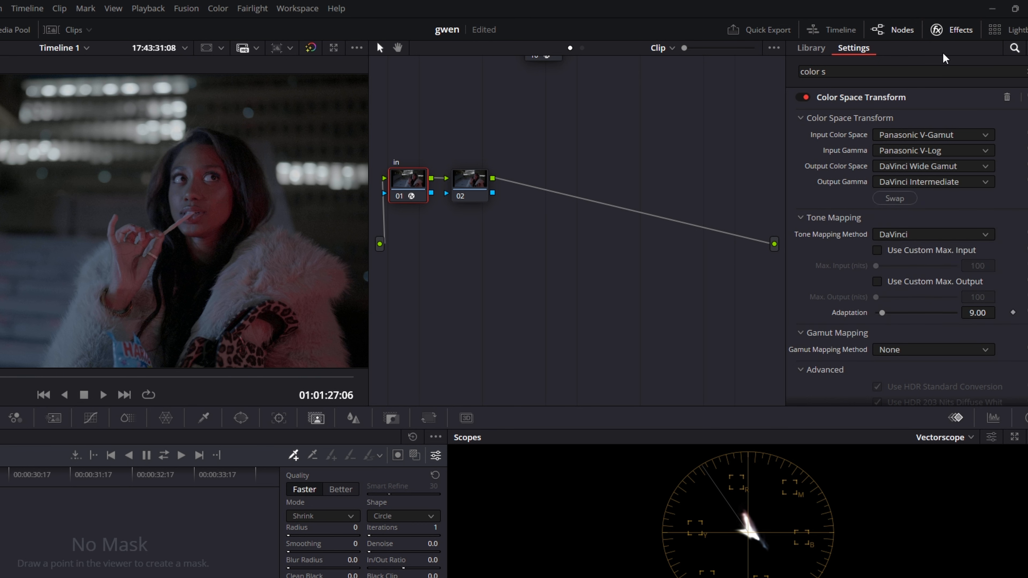
Move the "in" node up and away from node 02, and copy its color space transform onto node 02.
left_click(948, 31)
left_click_drag(458, 181, 446, 131)
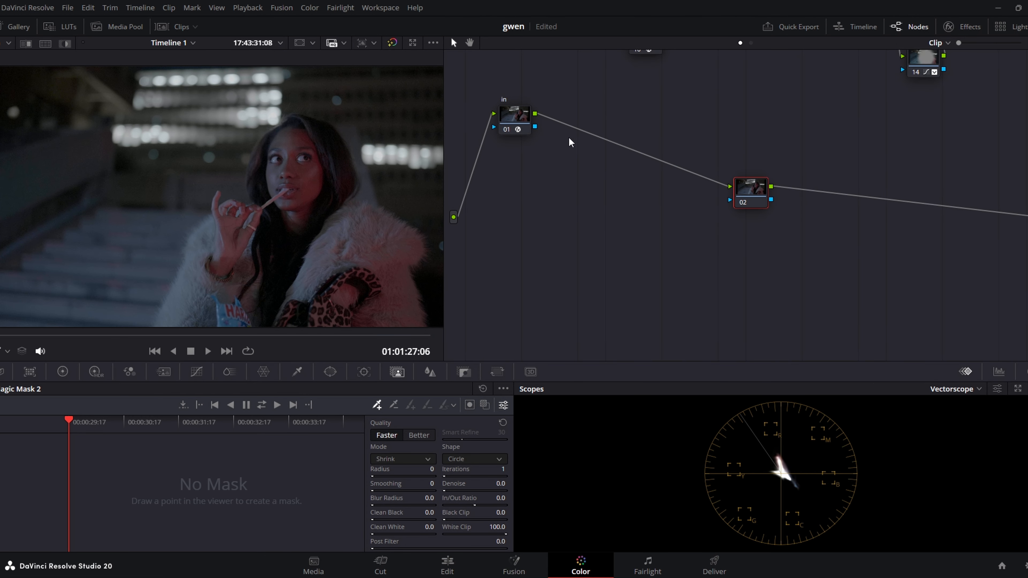
left_click(443, 133)
key("ctrl+c")
left_click(743, 192)
key("ctrl+v")
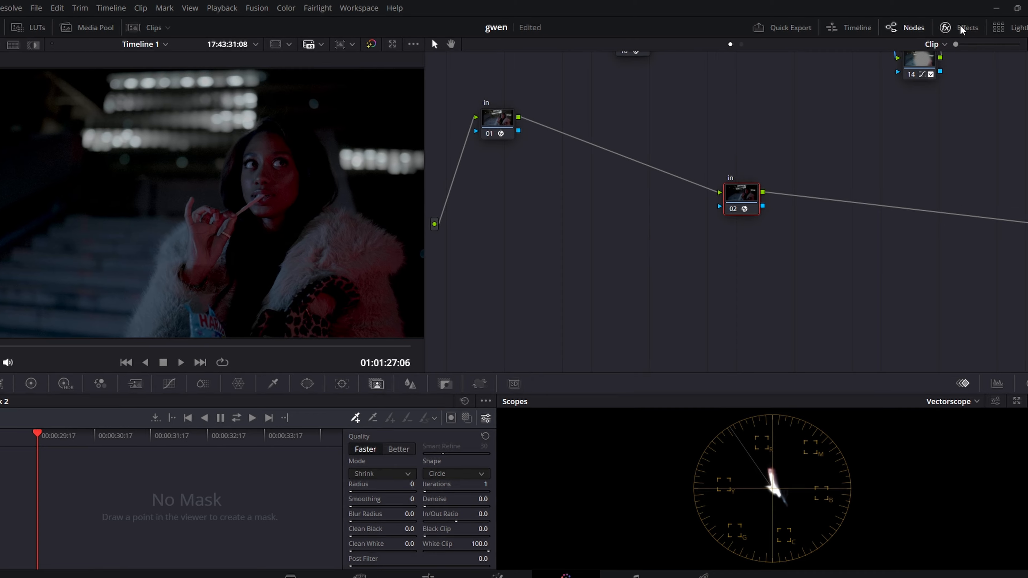
Swap node 02's transform input and output, and set its output color space to Rec.709 with Gamma 2.4.
left_click(962, 28)
left_click(880, 207)
left_click(917, 173)
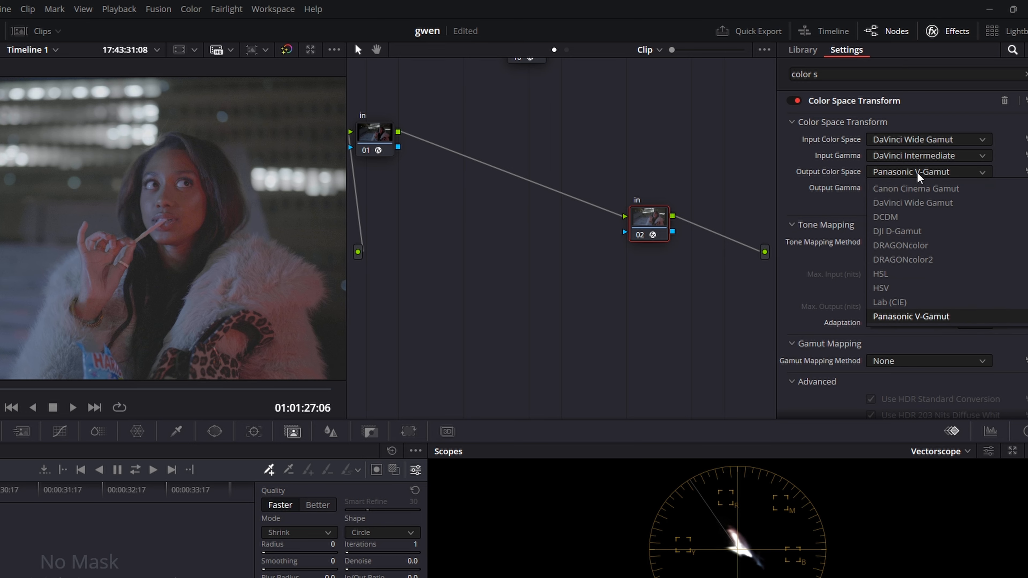
scroll(900, 299, "down", 3)
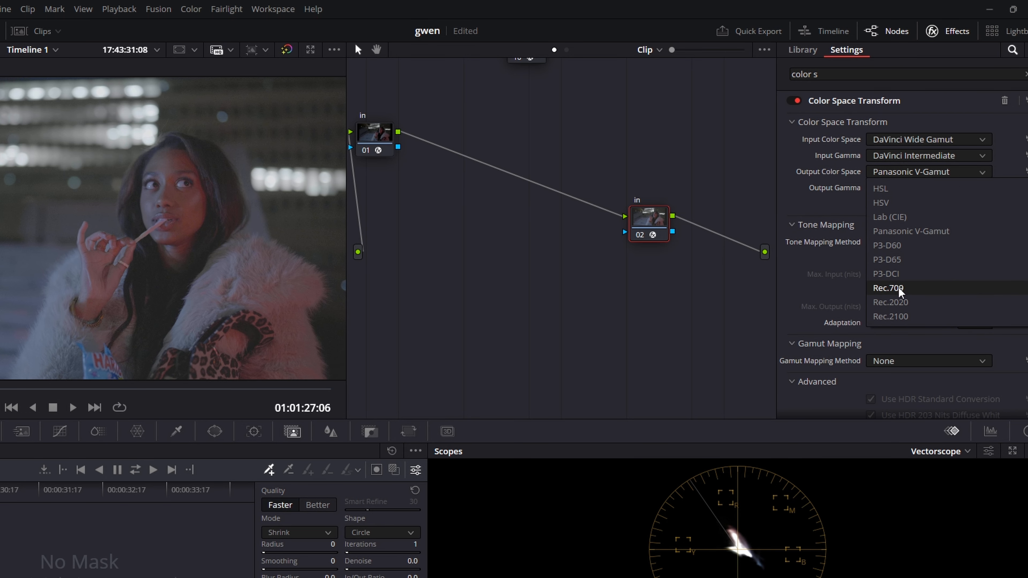
left_click(897, 289)
left_click(924, 188)
scroll(922, 296, "up", 3)
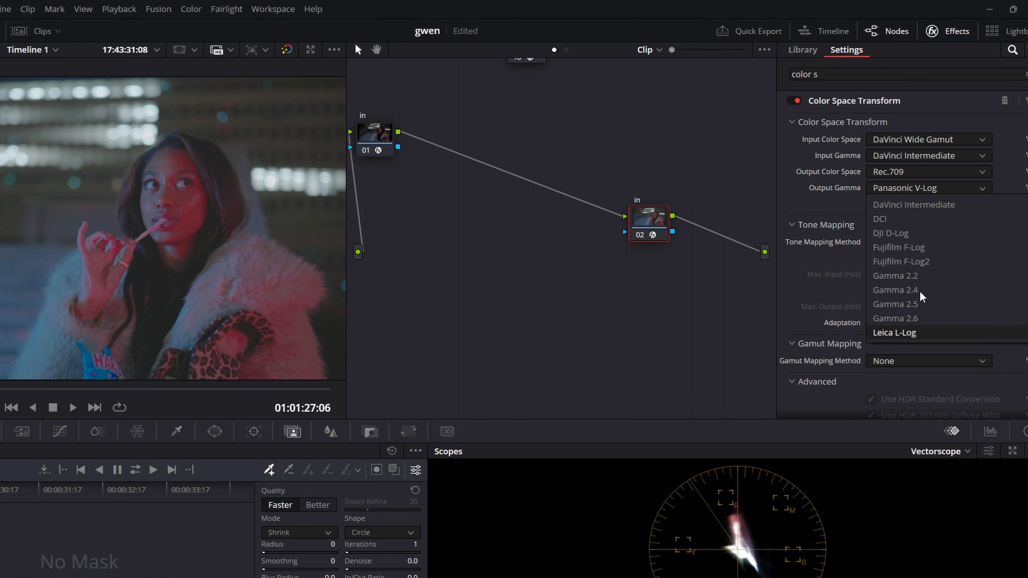
left_click(920, 292)
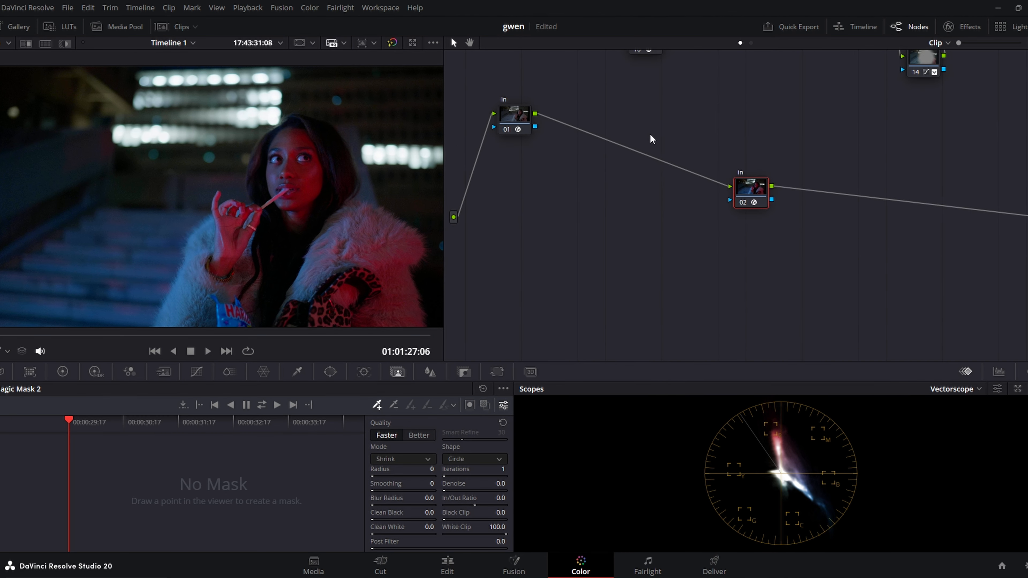
Spread the two transform nodes apart and insert three serial nodes between them, labelled exp, contr and wb.
left_click_drag(751, 189, 866, 254)
left_click_drag(515, 115, 496, 144)
left_click_drag(620, 133, 653, 116)
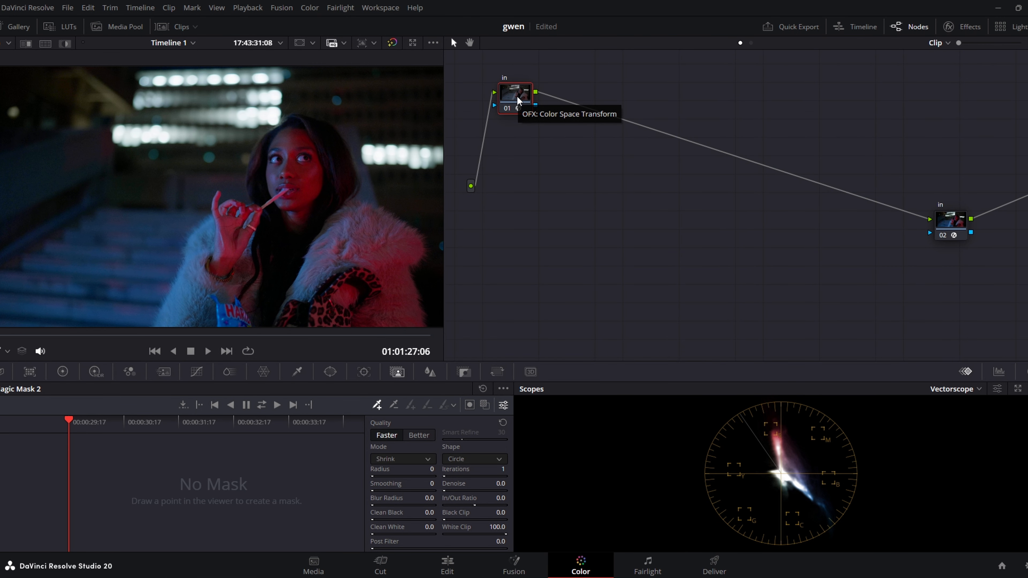
left_click(611, 108)
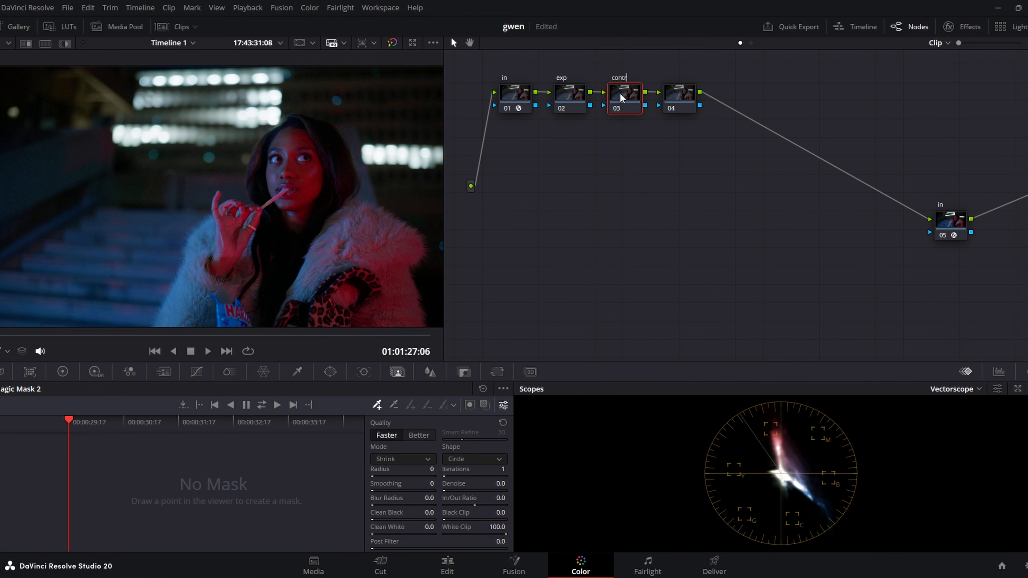
left_click(677, 99)
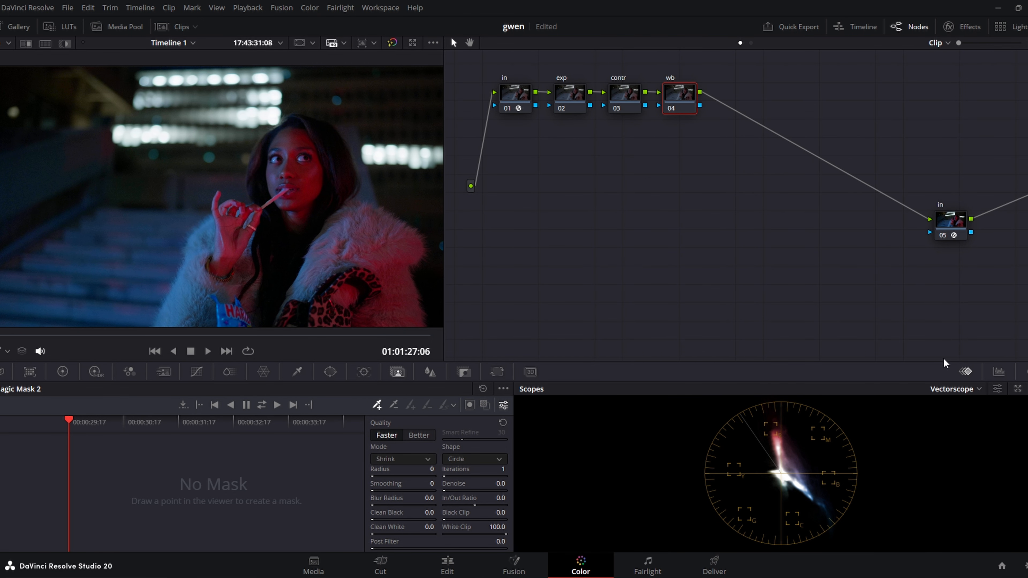
Compare the Parade and Waveform scopes, leaving the scopes set to Parade.
left_click(955, 389)
left_click(964, 403)
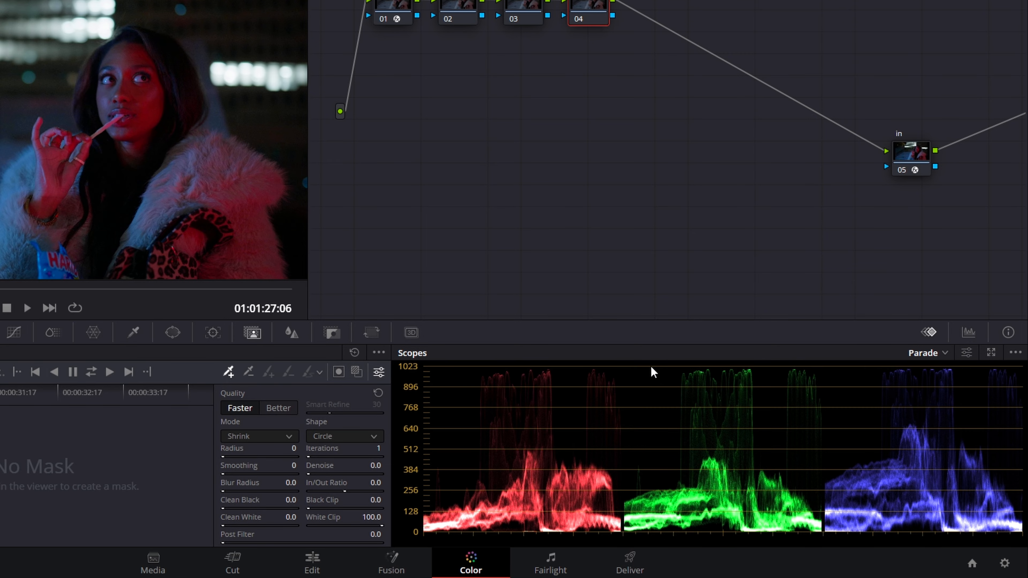
left_click(934, 362)
left_click(947, 383)
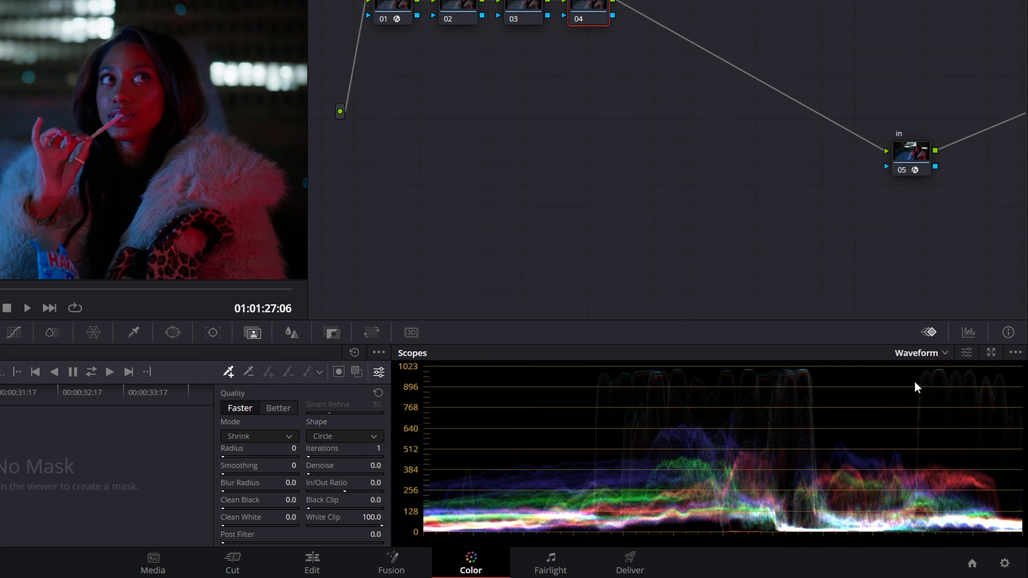
left_click(927, 353)
left_click(935, 366)
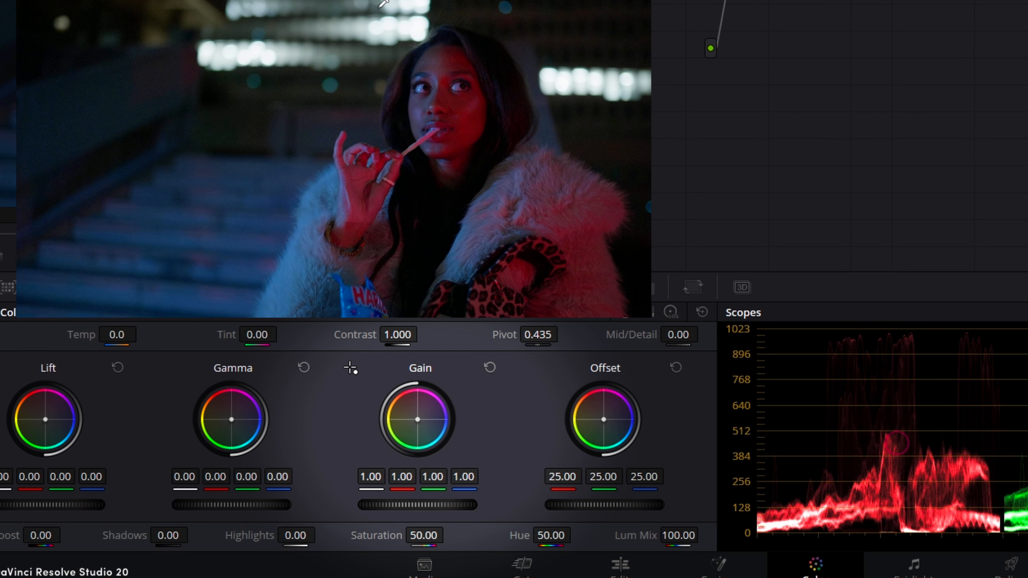
Brighten the exp node with gain 1.09, highlights 10.00, shadows 4.50 and offset 26.35.
left_click_drag(327, 521, 336, 521)
left_click_drag(417, 504, 430, 504)
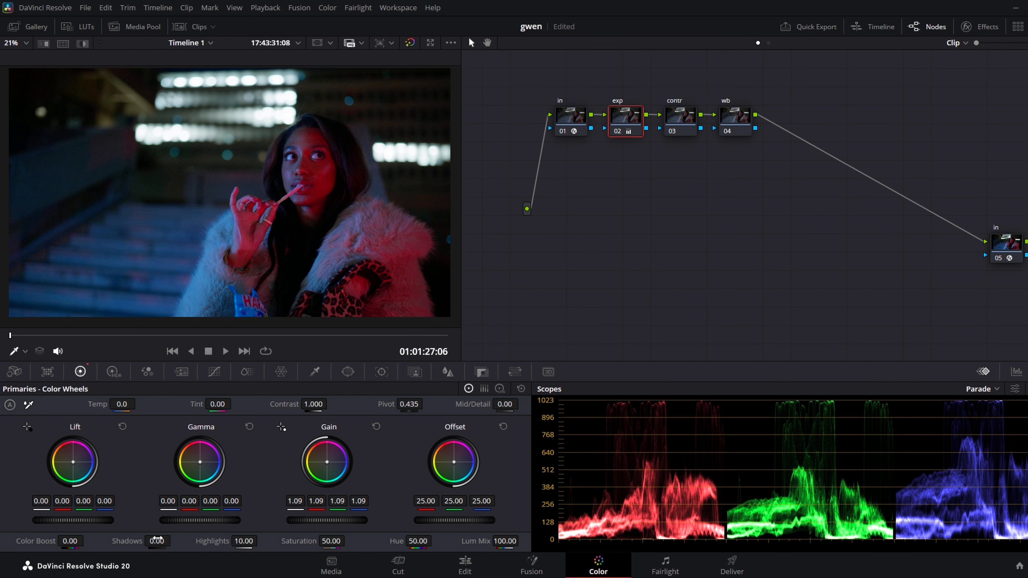
left_click_drag(157, 541, 174, 540)
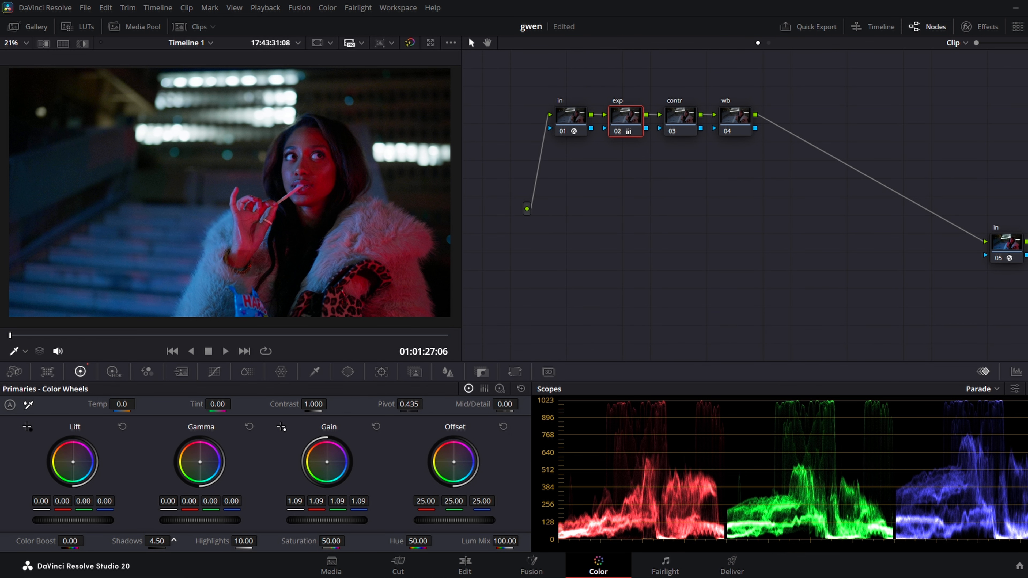
left_click_drag(454, 521, 462, 520)
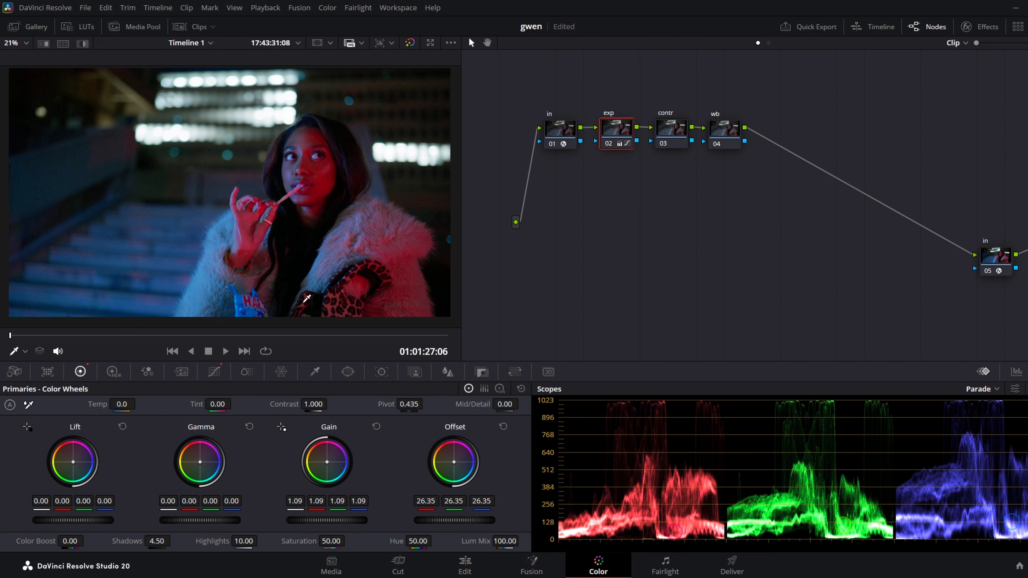
Lower the exp node's primary contrast to 0.748.
left_click(214, 372)
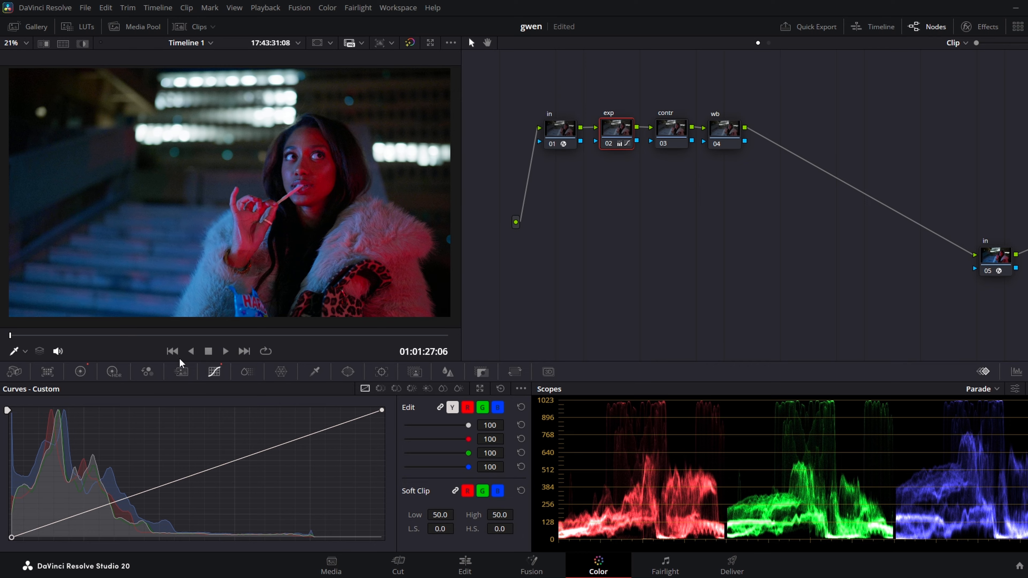
left_click(80, 372)
left_click_drag(372, 374, 320, 374)
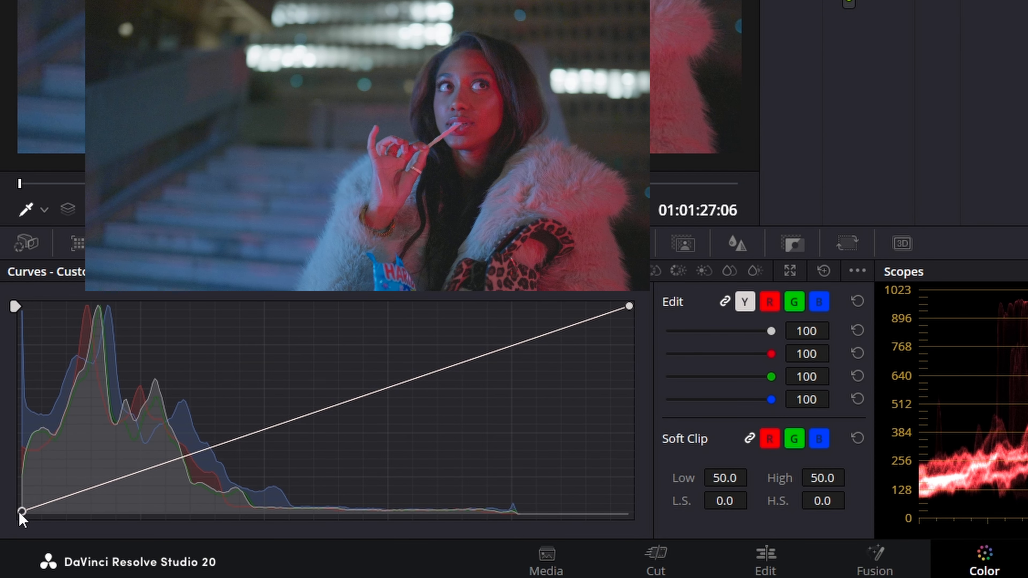
Shape the exp node's custom curve with a lifted black point, lowered shadows and raised upper midtones, and toggle the node to compare.
left_click_drag(20, 513, 19, 506)
left_click_drag(115, 474, 114, 498)
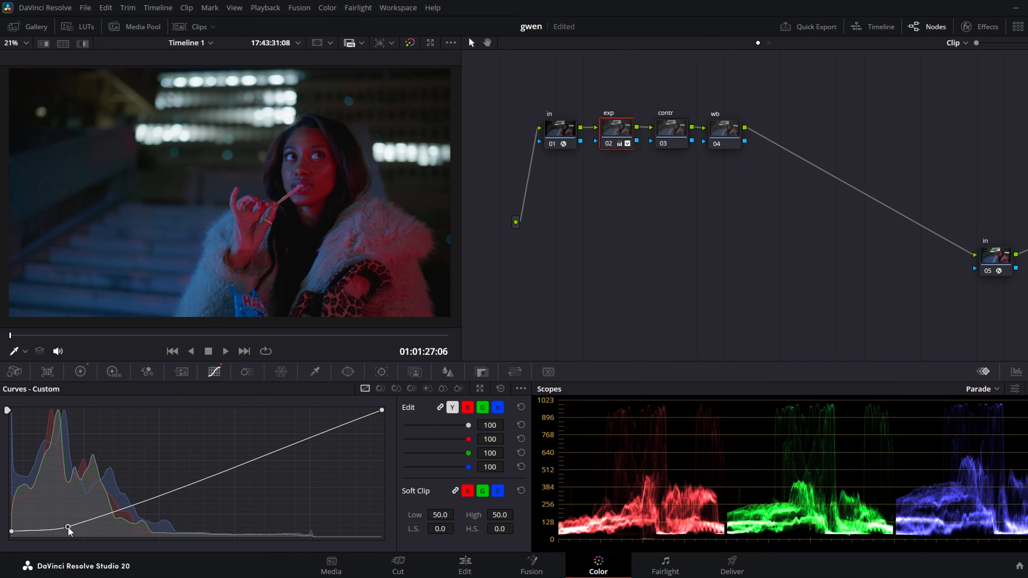
left_click(229, 466)
left_click_drag(229, 467, 244, 452)
left_click_drag(70, 527, 65, 527)
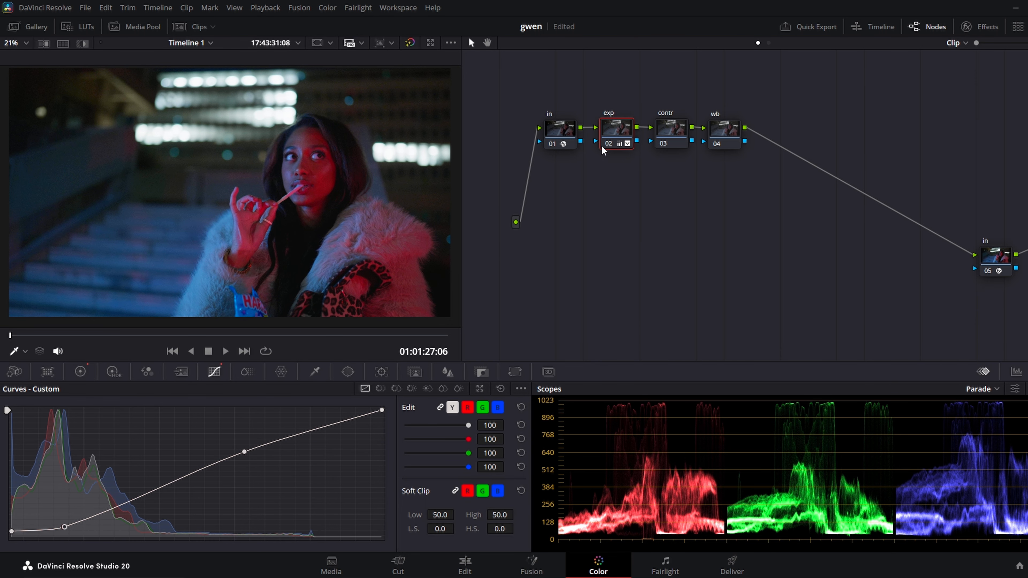
left_click(609, 144)
left_click(609, 144)
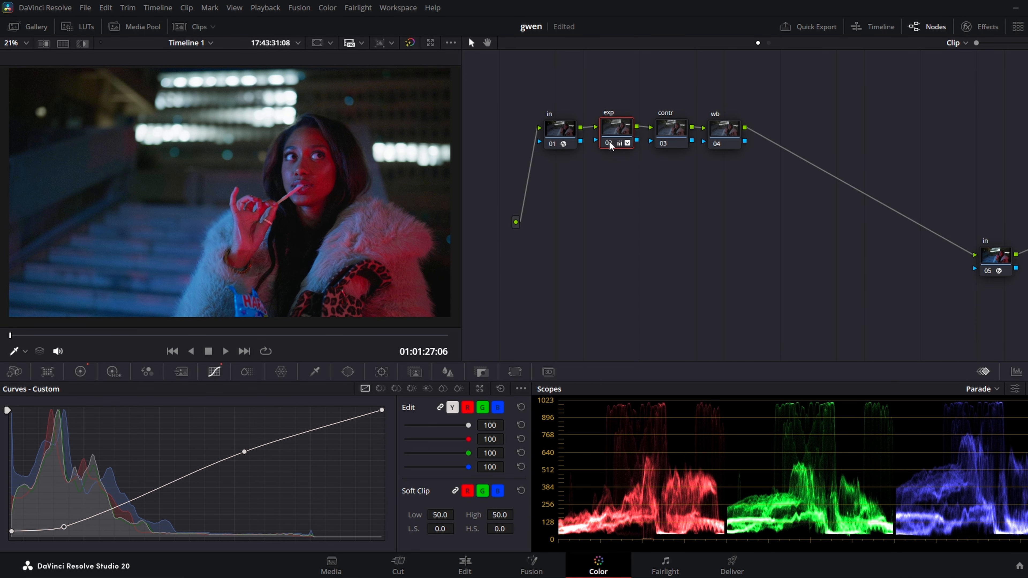
Anchor the shadows and raise the highlights on the contr node's custom curve, and toggle the node to compare.
left_click(673, 130)
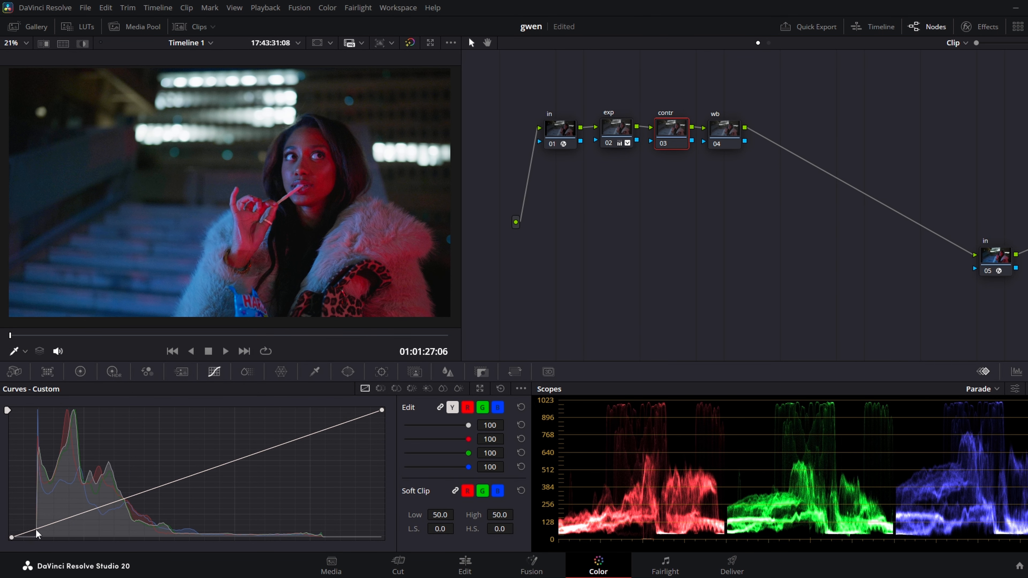
left_click(72, 519)
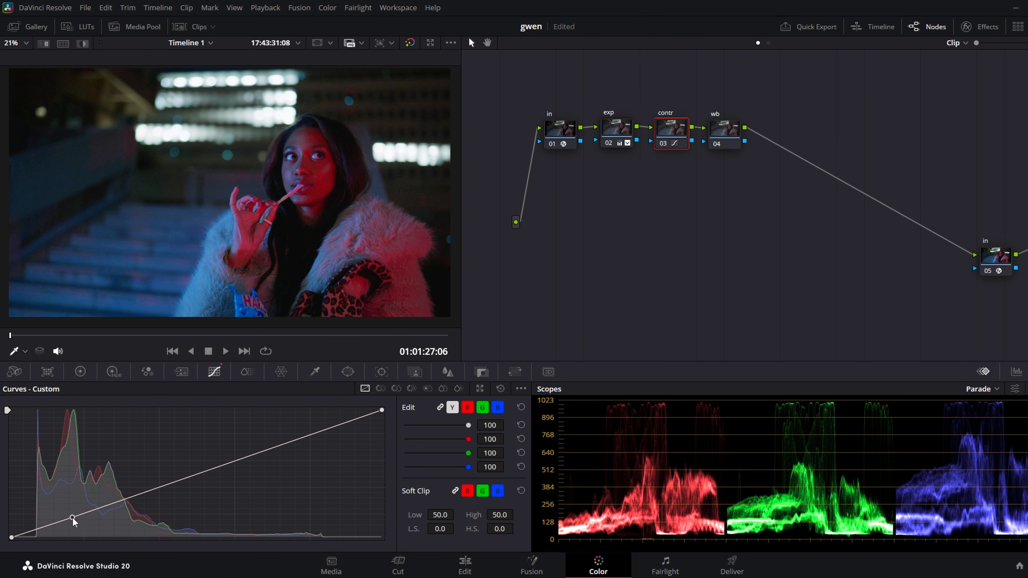
left_click_drag(308, 438, 303, 430)
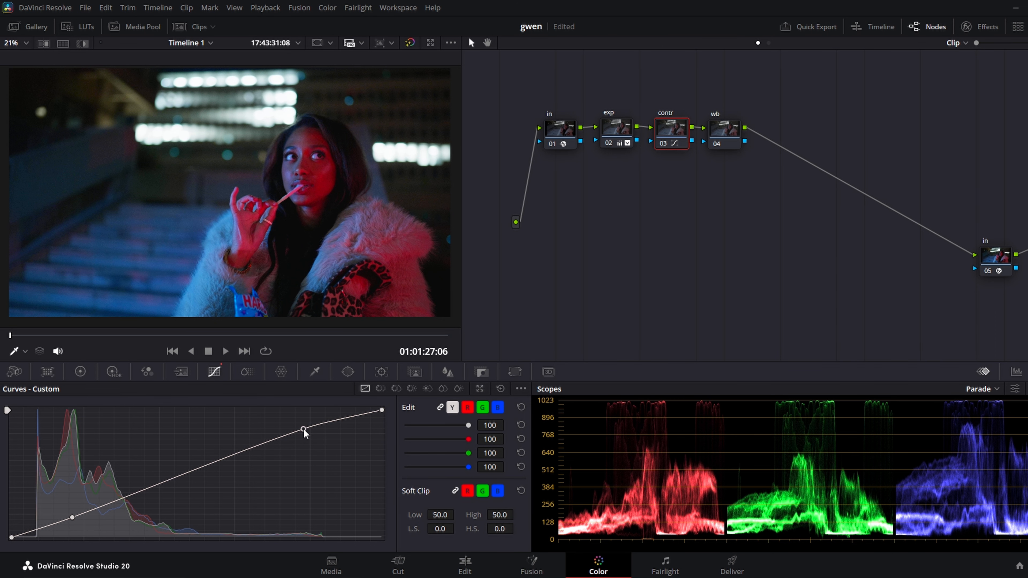
left_click(665, 143)
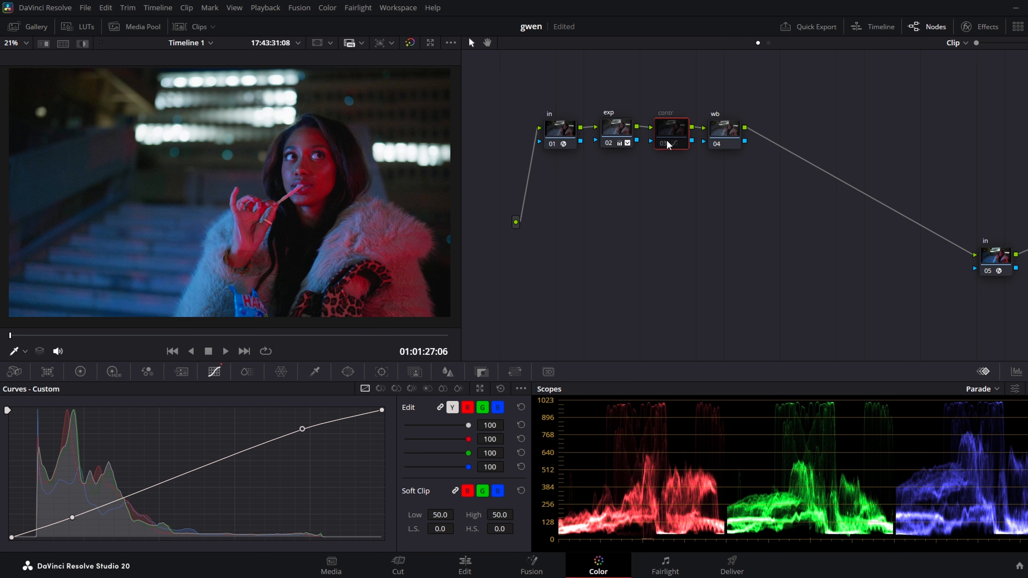
left_click(666, 142)
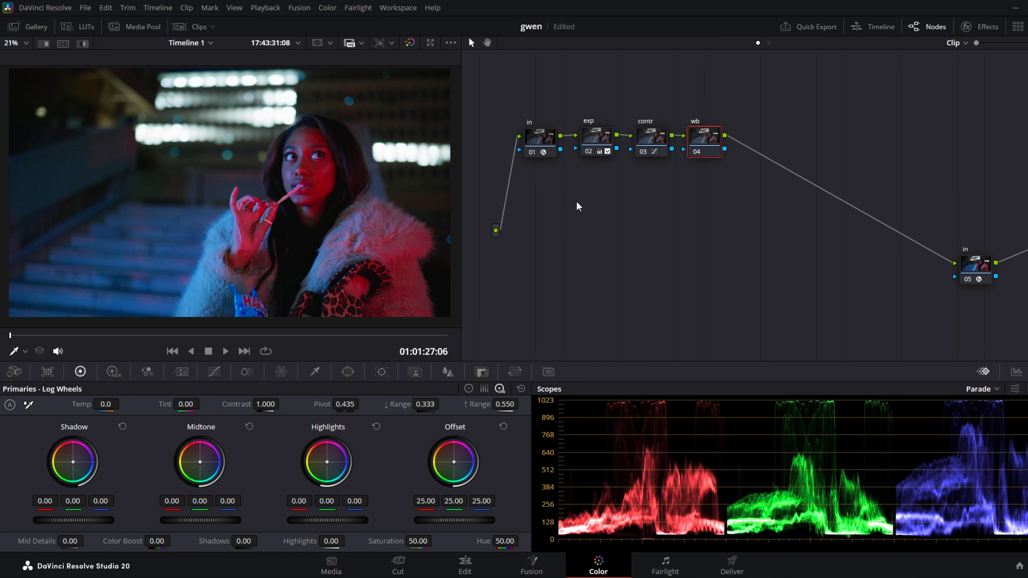
Set the wb node's tint to 8.00 and add a node labelled "color style" following it.
left_click_drag(678, 101, 700, 93)
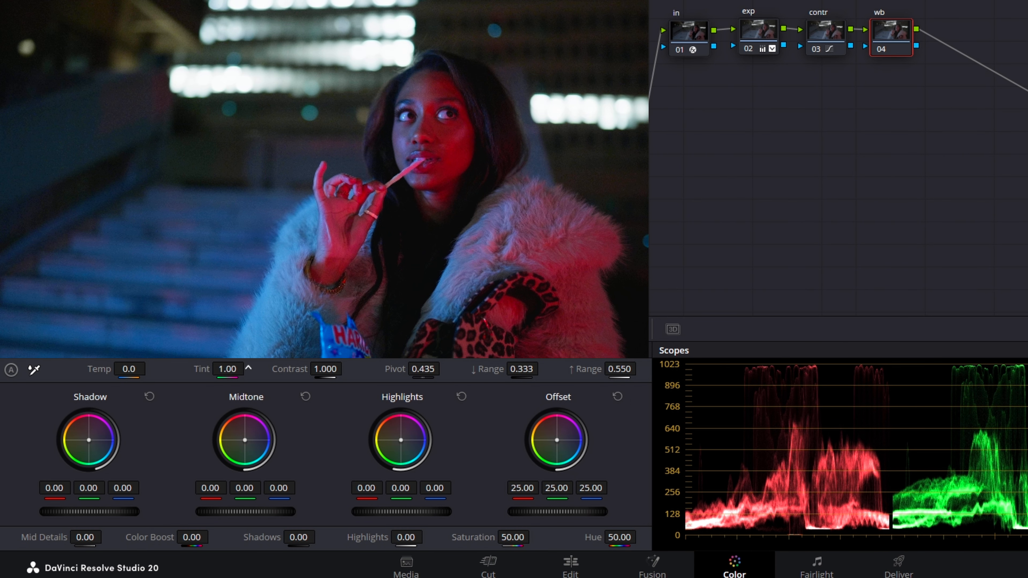
left_click_drag(242, 369, 252, 368)
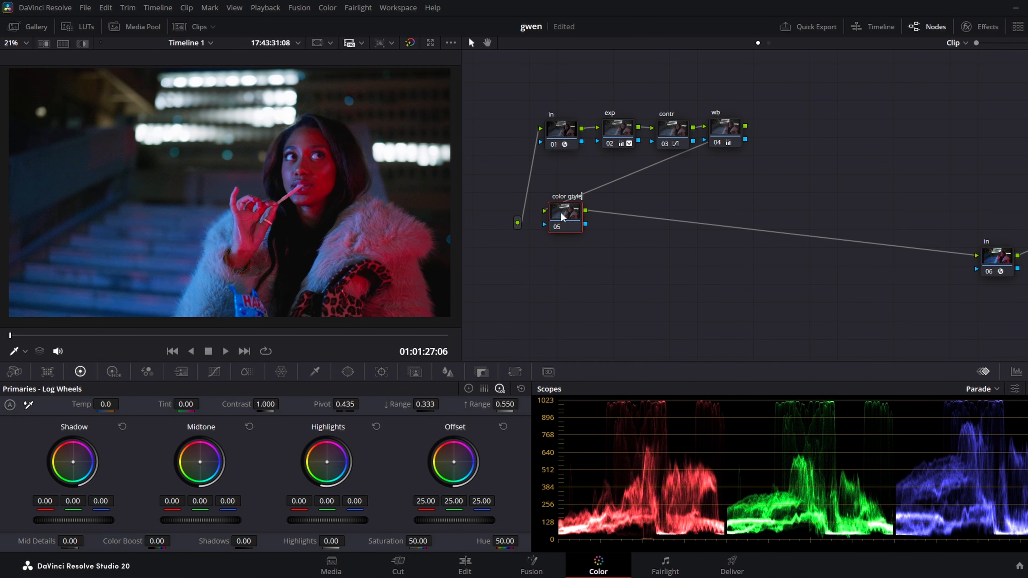
key("Return")
Warm the color style node's log-wheel midtones to 0.11, 0.00, -0.33, and toggle the node to compare.
left_click(484, 390)
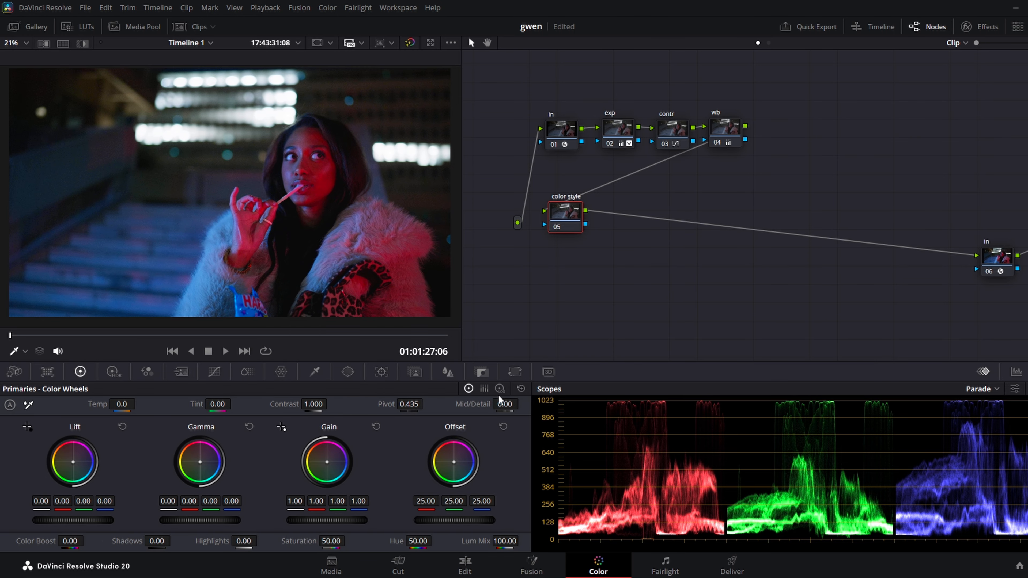
left_click(500, 389)
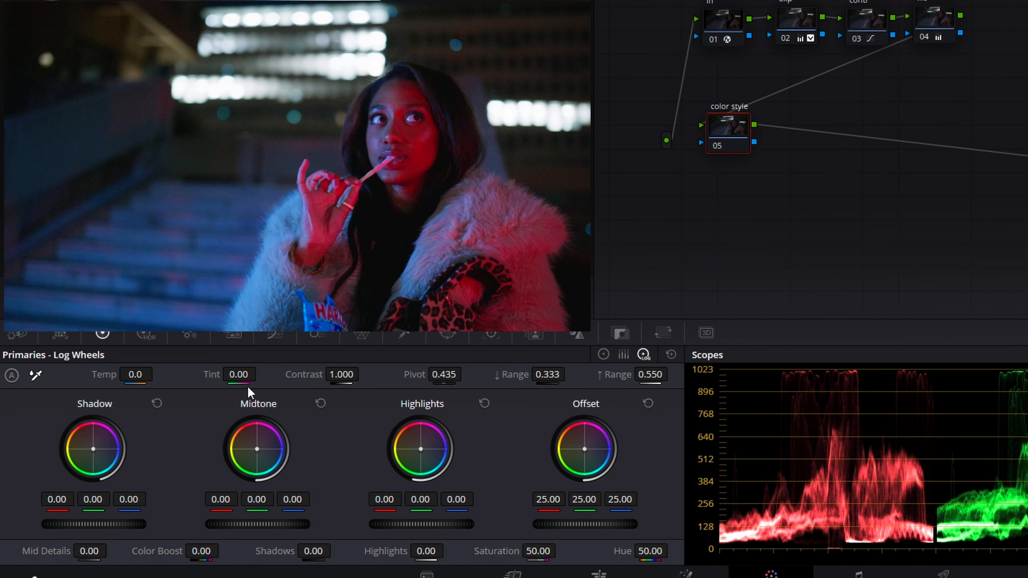
left_click_drag(260, 462, 233, 439)
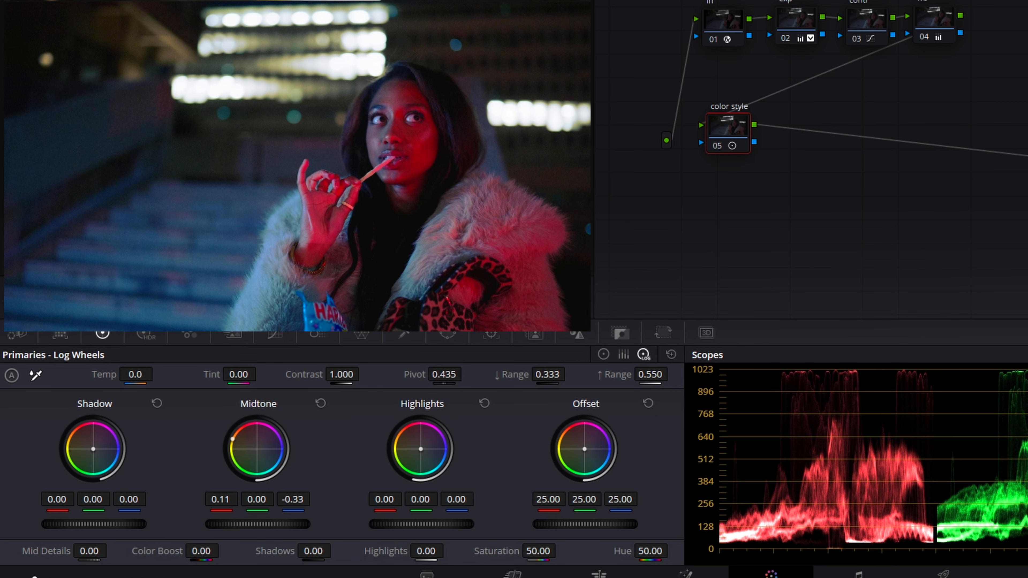
left_click(712, 146)
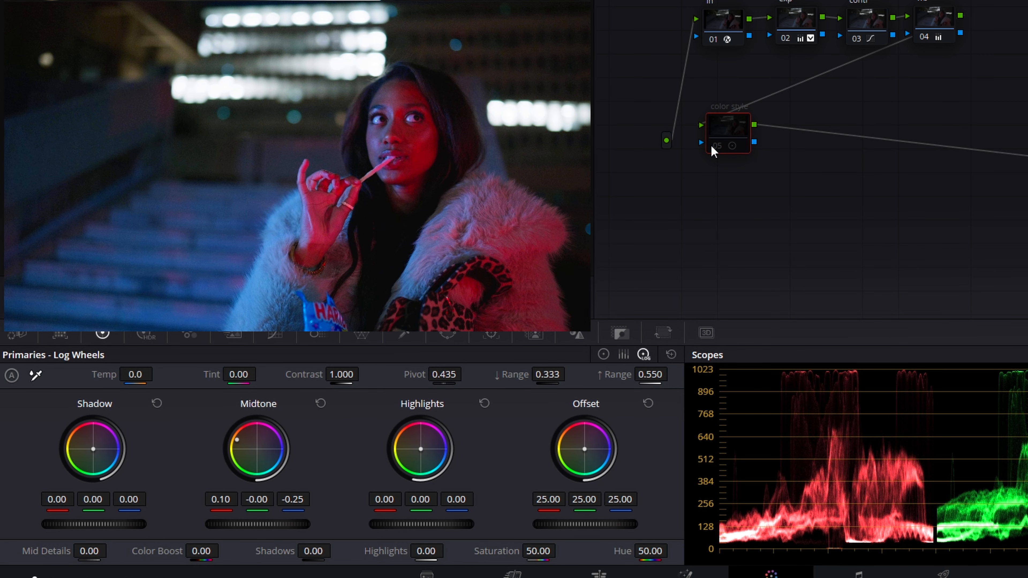
left_click(712, 145)
left_click(711, 146)
left_click(712, 145)
Add a serial node labelled "film look" and apply the Film Look Creator effect to it.
key("alt+s")
type("film")
type("look")
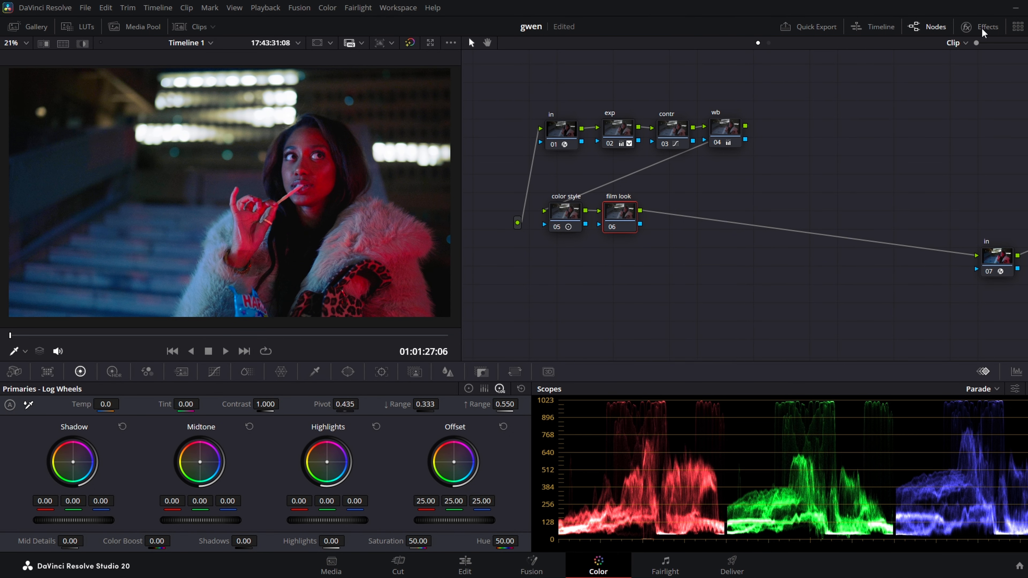
left_click(982, 29)
triple_click(997, 64)
type("film look")
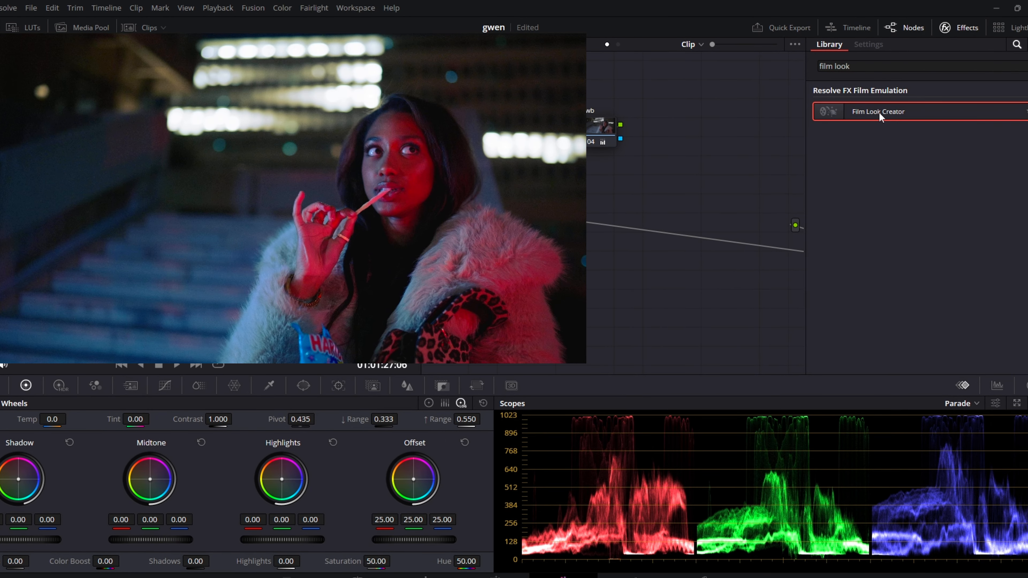
left_click_drag(501, 224, 499, 227)
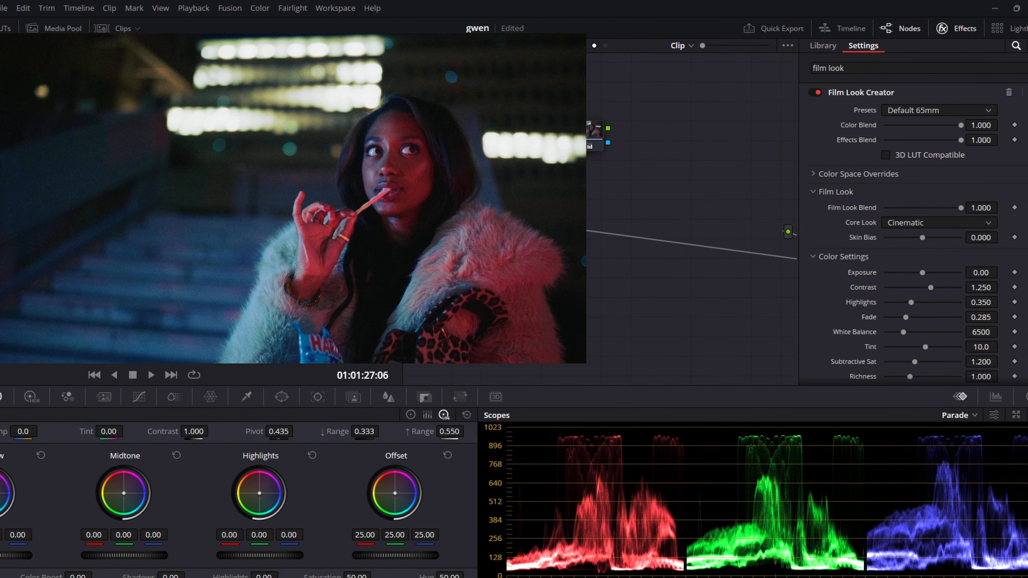
Set the Film Look Creator's core look to Vintage.
left_click(803, 270)
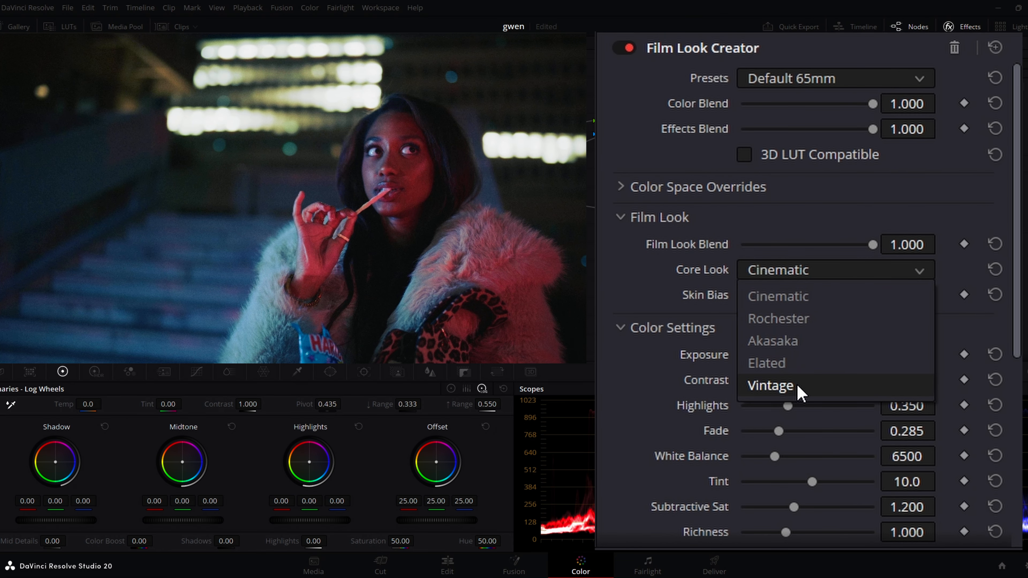
left_click(796, 387)
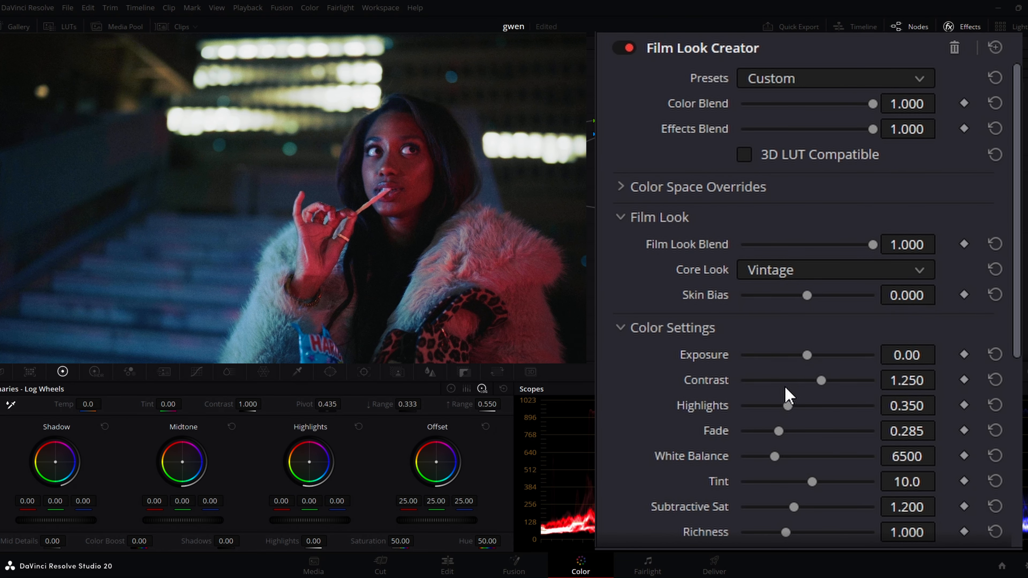
Lower the Fade amount in the Film Look Creator's color settings.
scroll(696, 333, "down", 3)
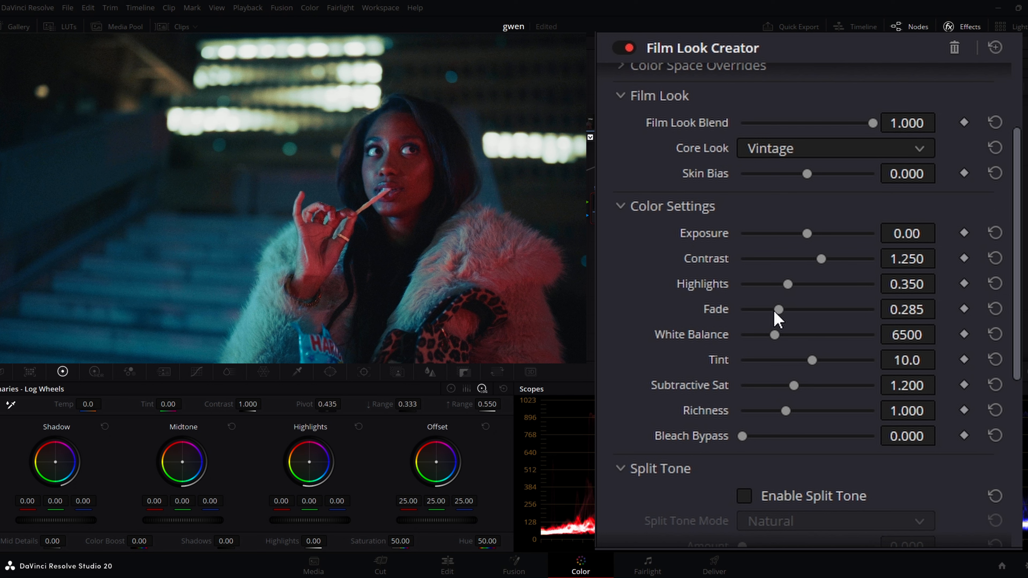
left_click_drag(775, 309, 595, 323)
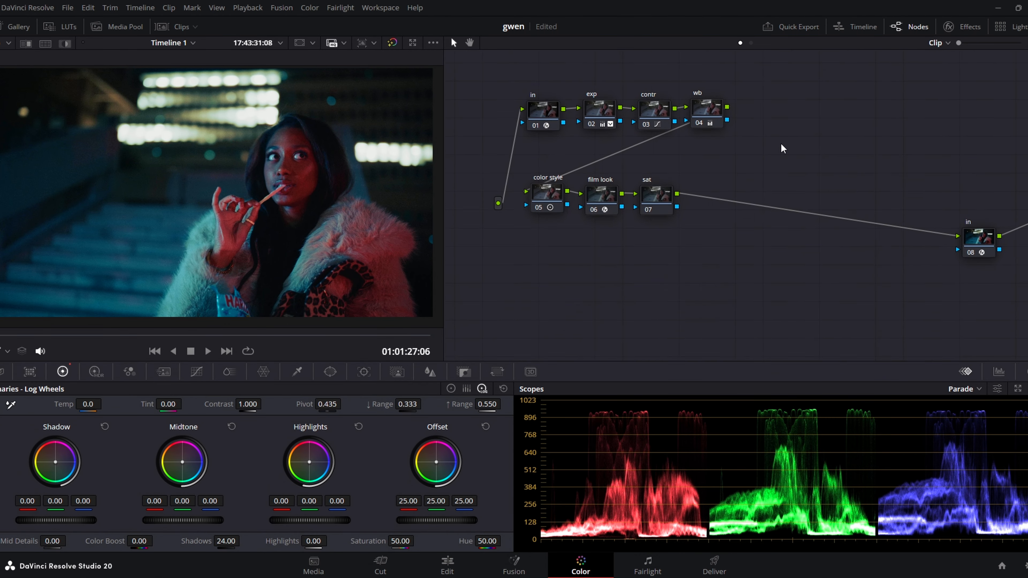
Set the sat node's color space to HSL and disable its channels 1 and 3.
right_click(663, 201)
mouse_move(692, 335)
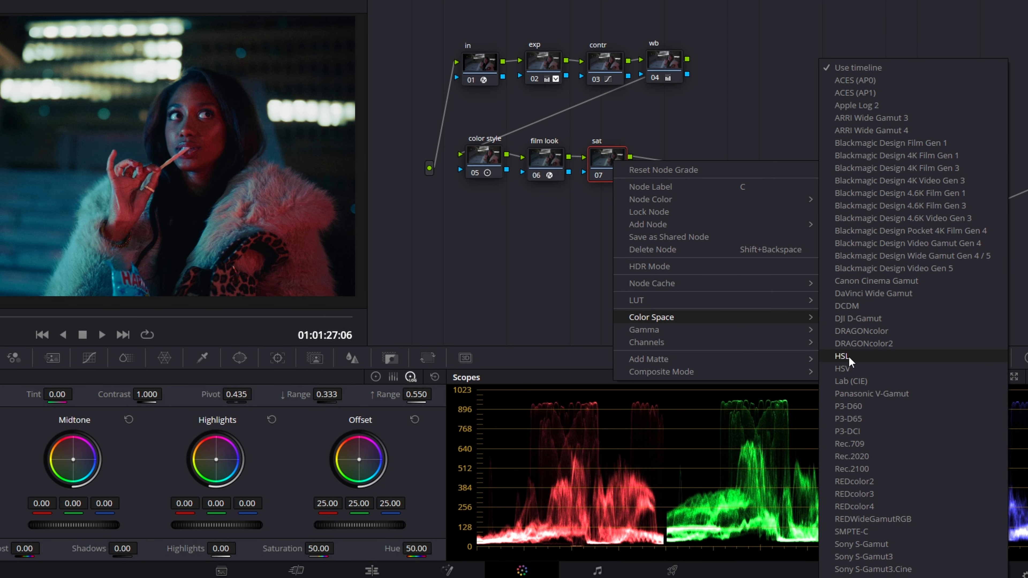
left_click(849, 356)
right_click(602, 162)
mouse_move(648, 339)
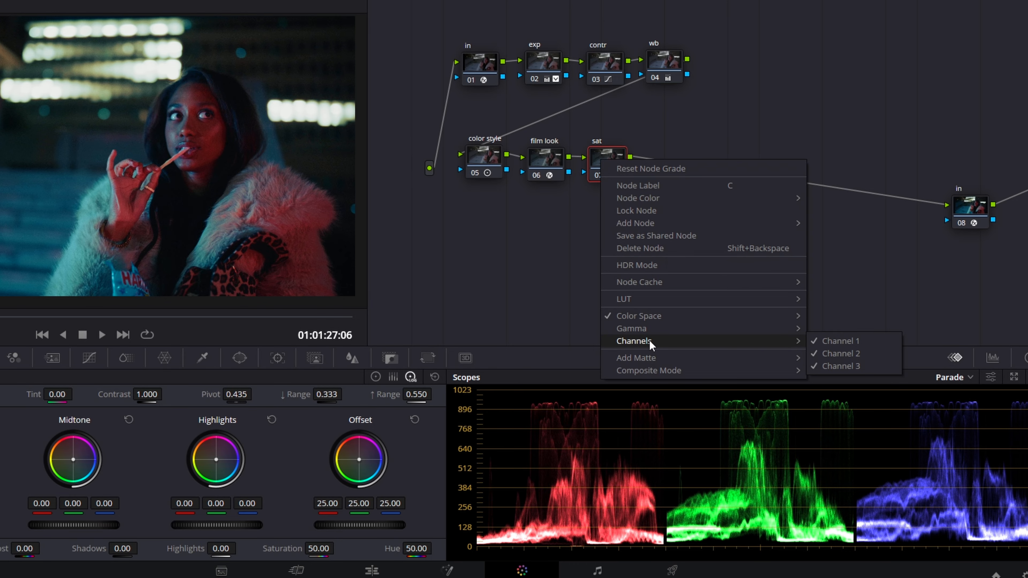
left_click(837, 341)
right_click(603, 158)
mouse_move(793, 339)
left_click(837, 363)
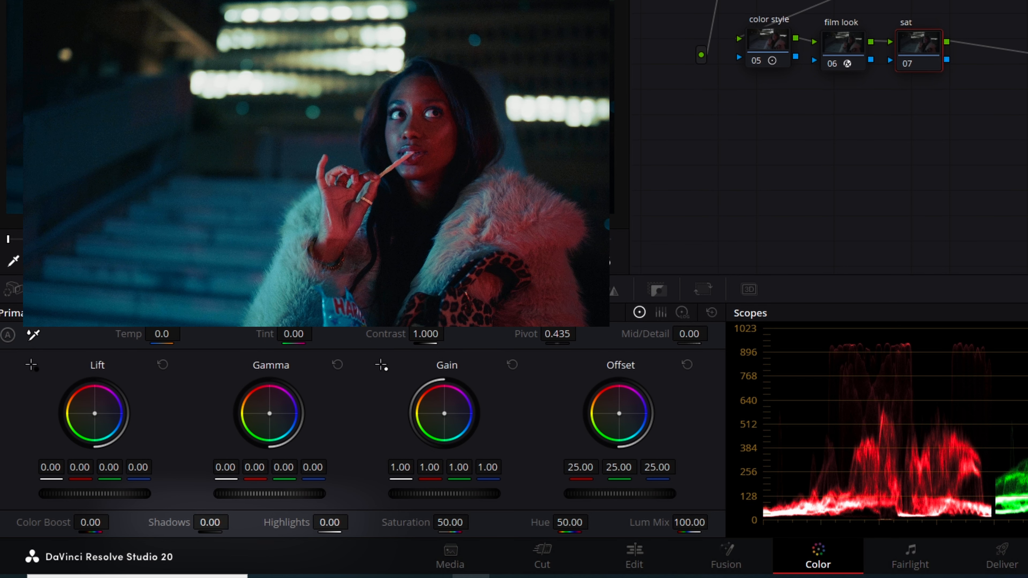
Set the sat node's shadows to 24.50 and toggle the node to compare.
left_click_drag(139, 540, 156, 540)
left_click_drag(234, 521, 233, 521)
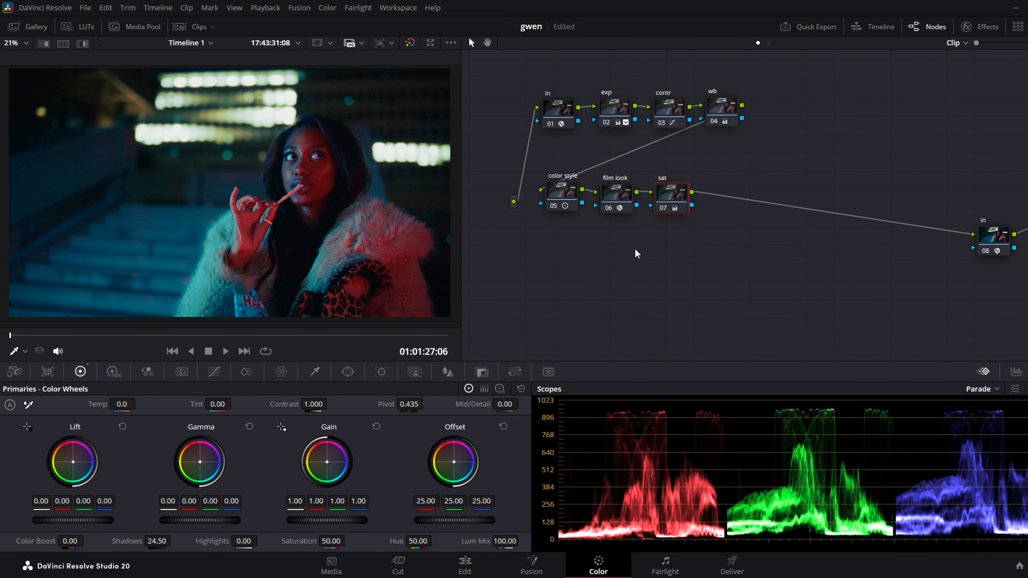
left_click(661, 206)
left_click(661, 205)
Add a serial node labelled "blue" following sat and sample the image's blue tones with the HSL qualifier.
key("alt+s")
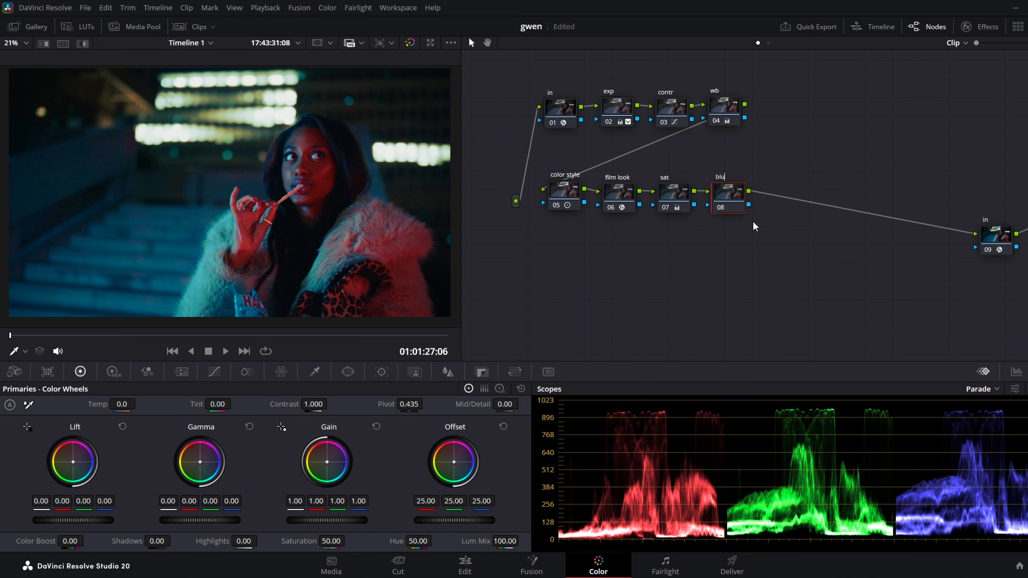
left_click(247, 371)
left_click(315, 371)
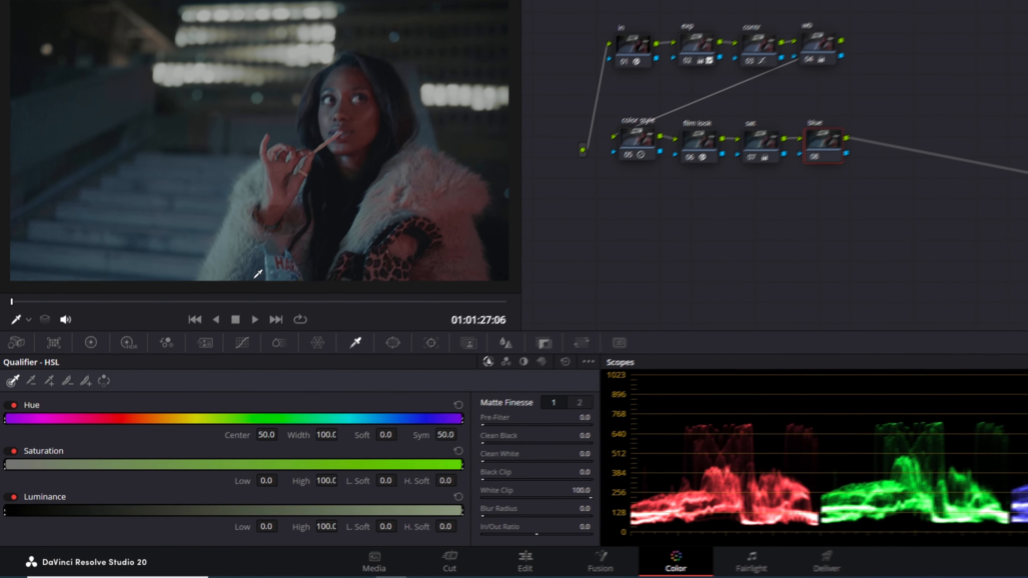
left_click(257, 274)
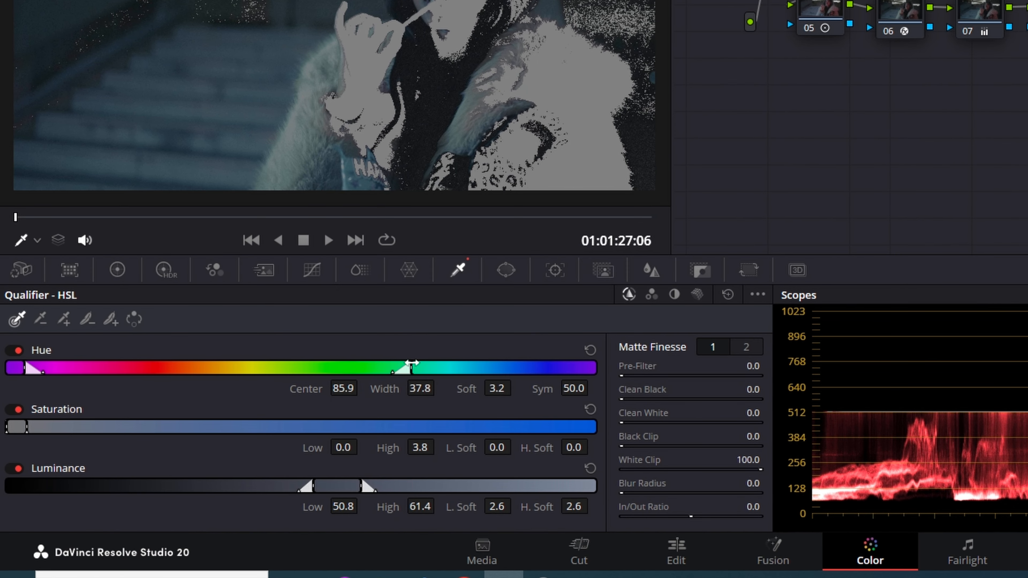
Refine the blue key to hue center 82.3, width 13.2, saturation 0.9–4.7 and luminance 52.7–63.3, with matte denoise 38.8.
left_click_drag(326, 417, 338, 418)
left_click_drag(437, 367, 498, 368)
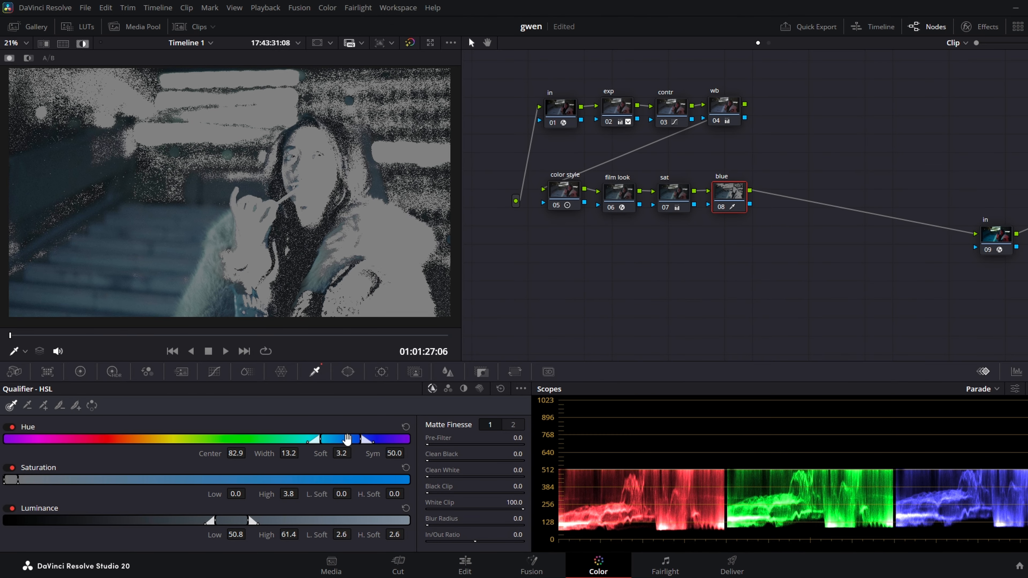
left_click_drag(365, 440, 363, 440)
left_click_drag(11, 480, 14, 481)
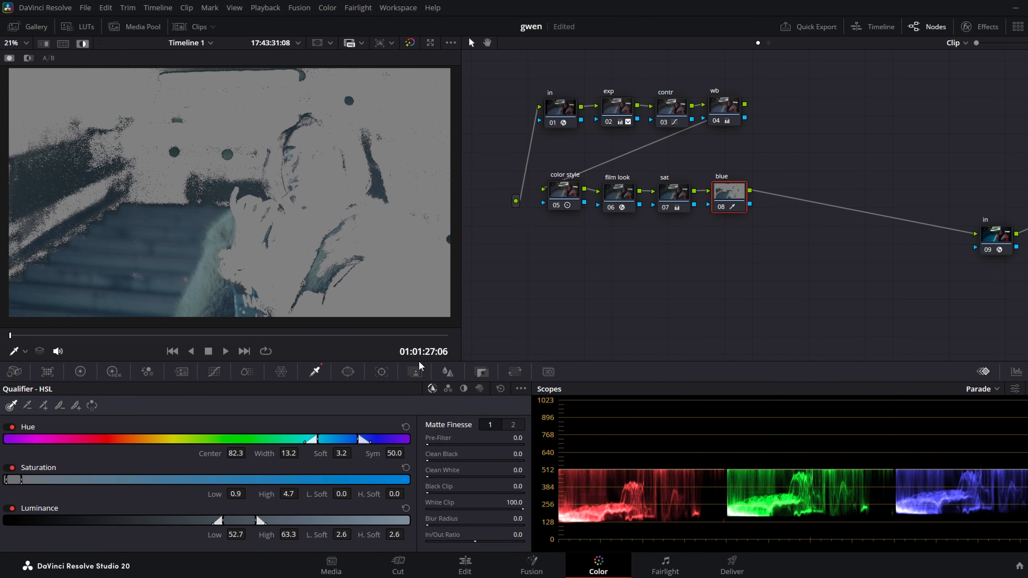
left_click(513, 426)
left_click_drag(517, 470, 552, 470)
key("shift+h")
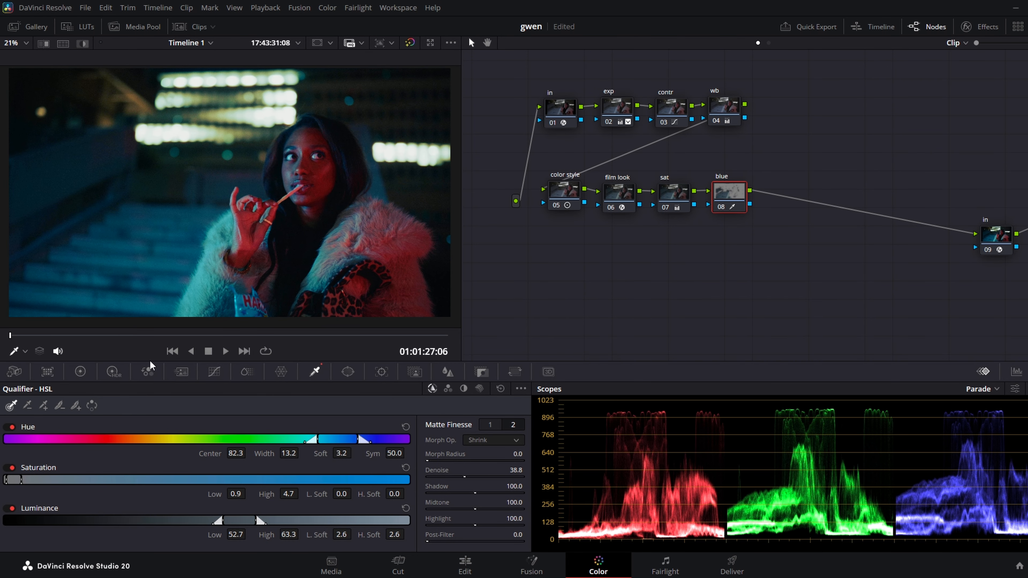
Set the blue node's color boost to 12.00 and toggle the node to compare the image up close.
left_click(80, 372)
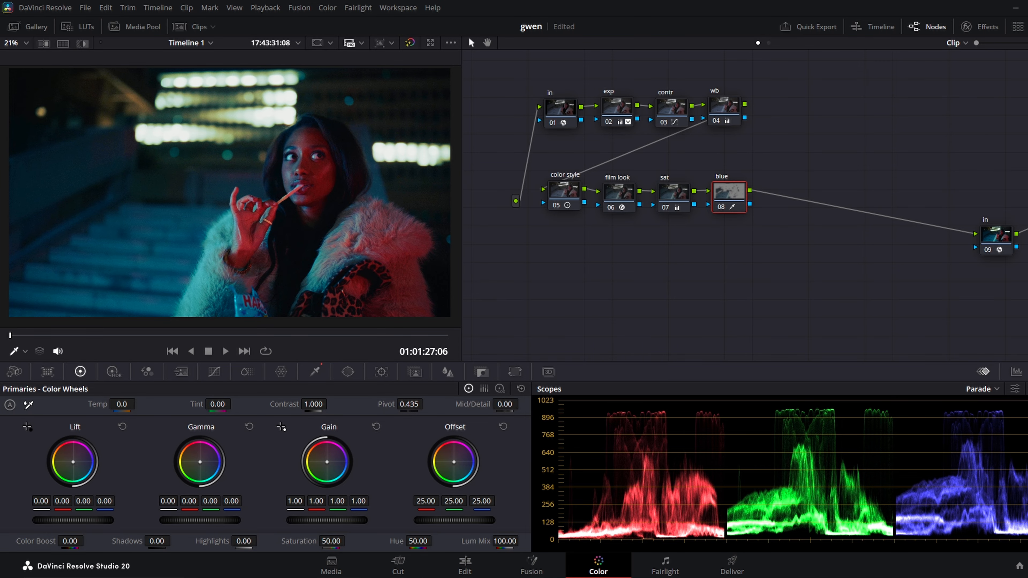
left_click_drag(71, 541, 87, 541)
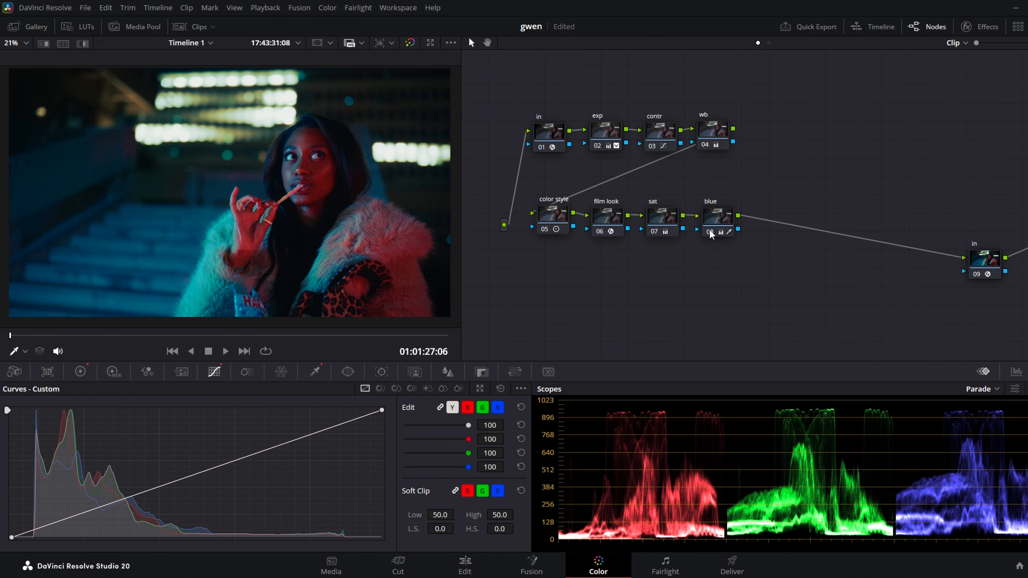
left_click(709, 230)
left_click(709, 231)
left_click(710, 232)
left_click(709, 232)
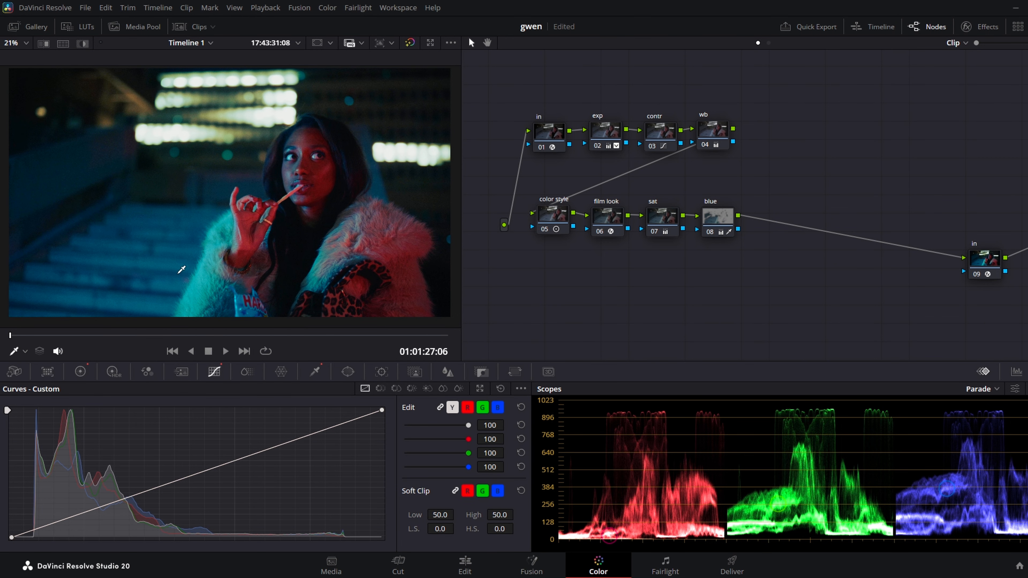
scroll(436, 257, "up", 3)
left_click(711, 232)
left_click(711, 232)
scroll(288, 189, "down", 4)
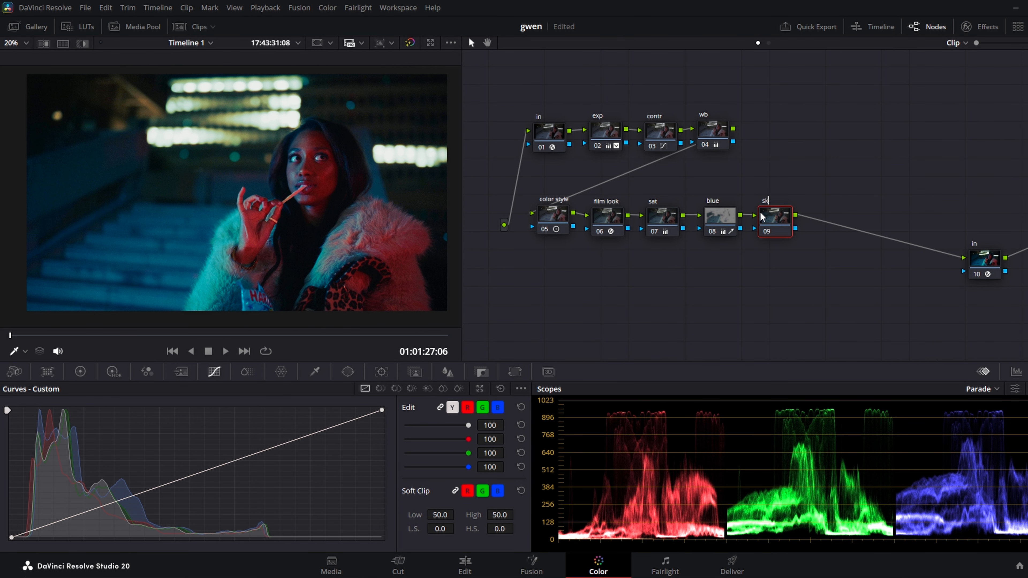
Add a serial node labelled "skin" and key the woman's skin with the HSL qualifier at hue center 23.4, width 21.9.
left_click(315, 371)
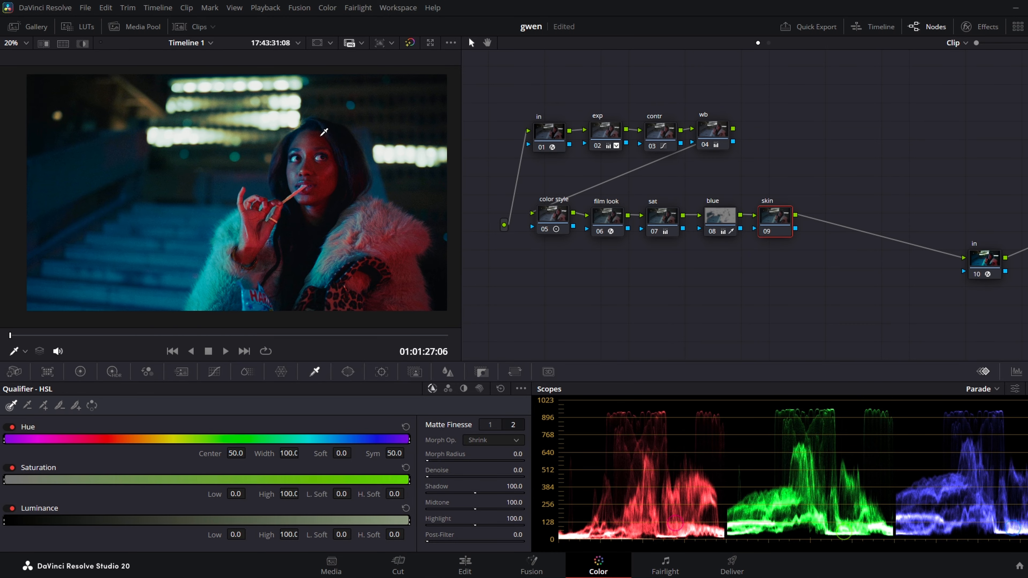
left_click(316, 135)
left_click_drag(157, 439, 110, 442)
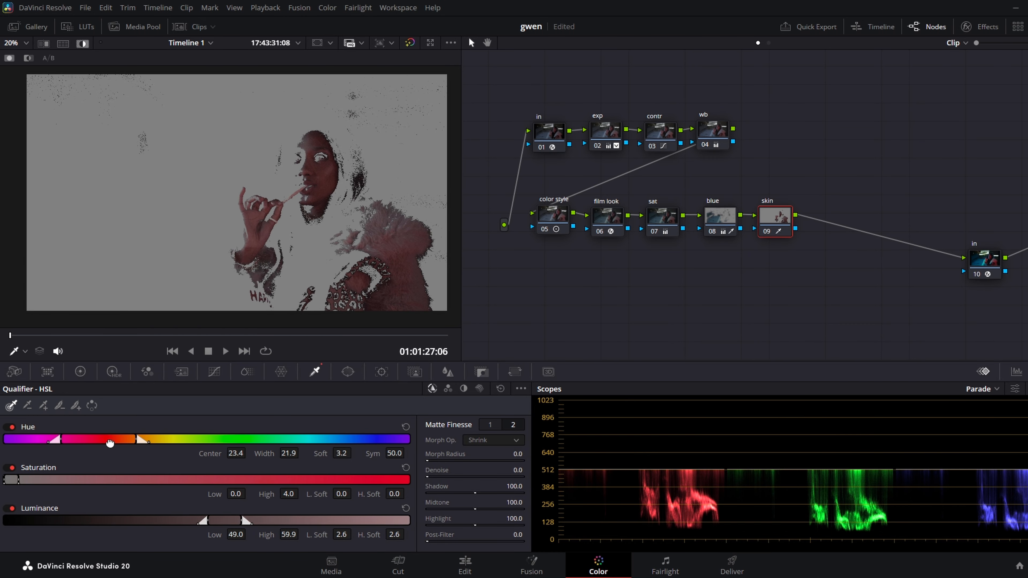
Refine the skin key's luminance range to 50.9–61.8 and set its matte denoise to 41.7.
left_click_drag(238, 521, 246, 521)
mouse_move(427, 477)
left_mouse_down()
mouse_move(465, 476)
mouse_move(428, 477)
left_mouse_up()
scroll(385, 236, "up", 1)
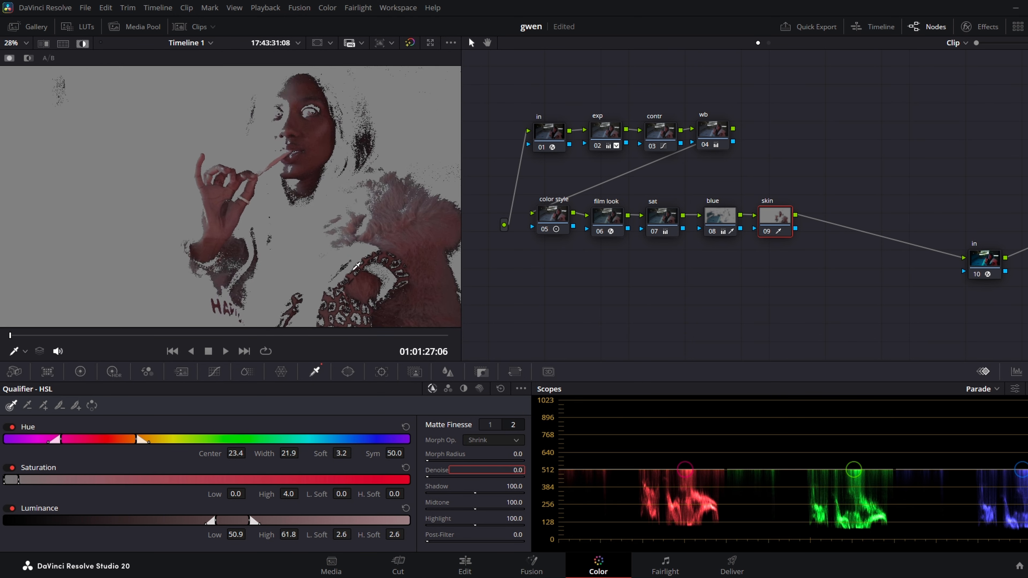
key("shift+h")
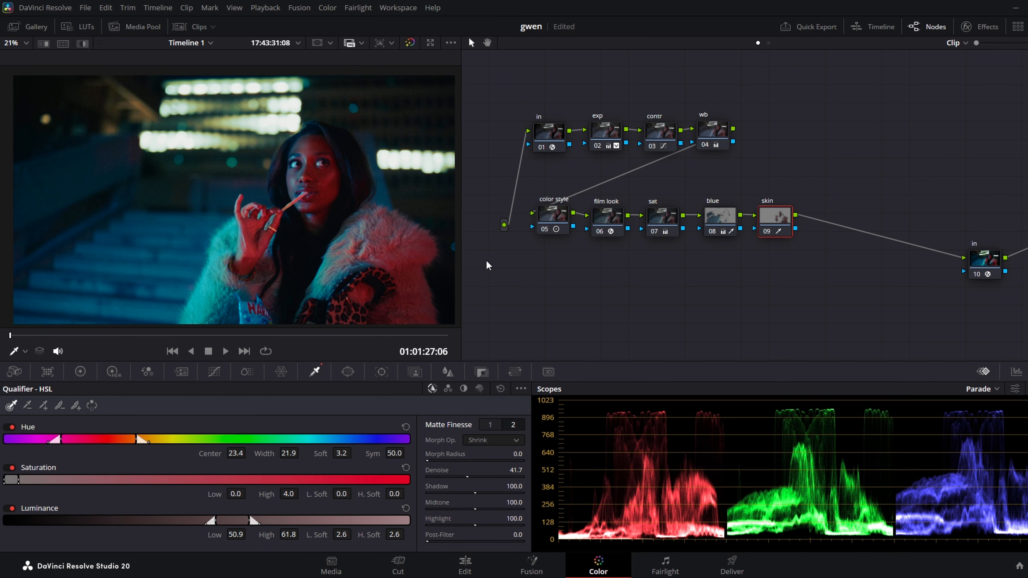
Switch the scope to Vectorscope with the skin tone indicator and check the highlighted skin selection against that line.
left_click(979, 388)
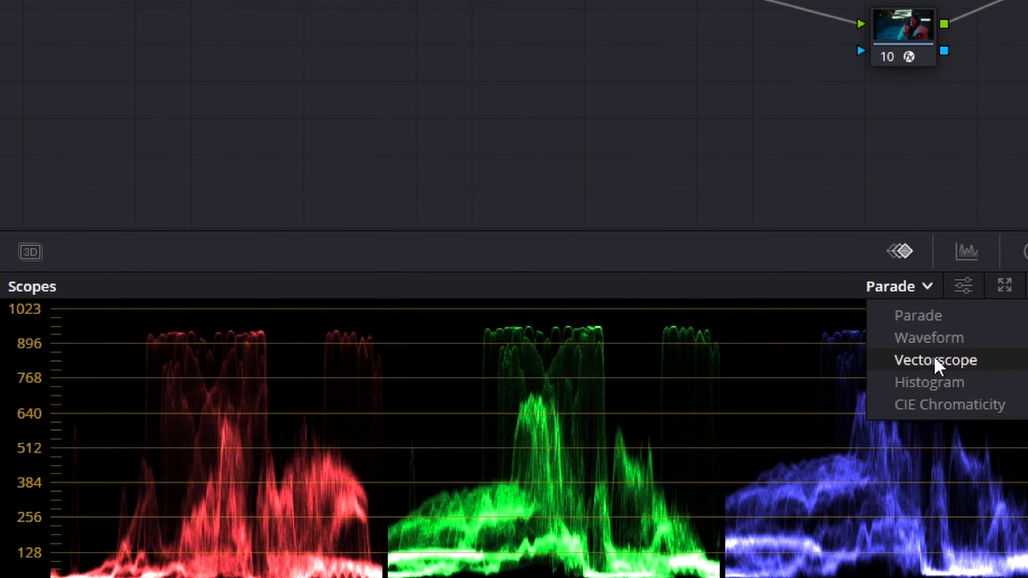
left_click(939, 365)
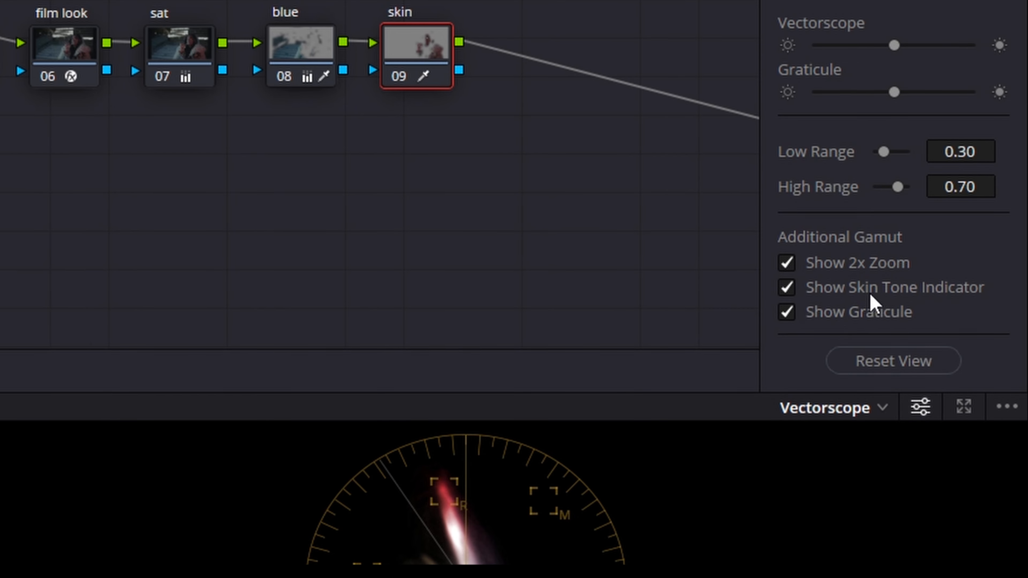
left_click(169, 284)
key("shift+h")
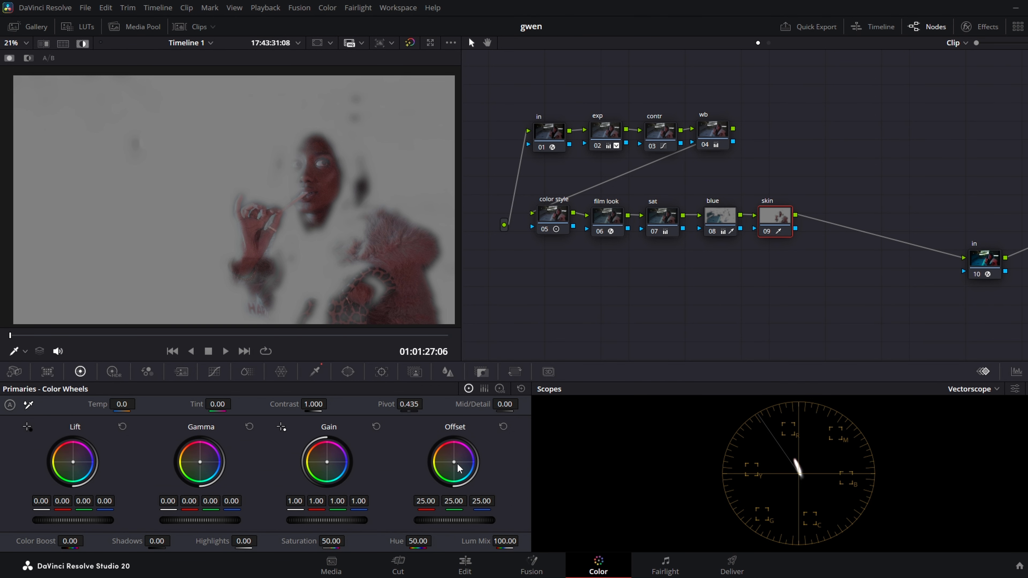
key("shift+h")
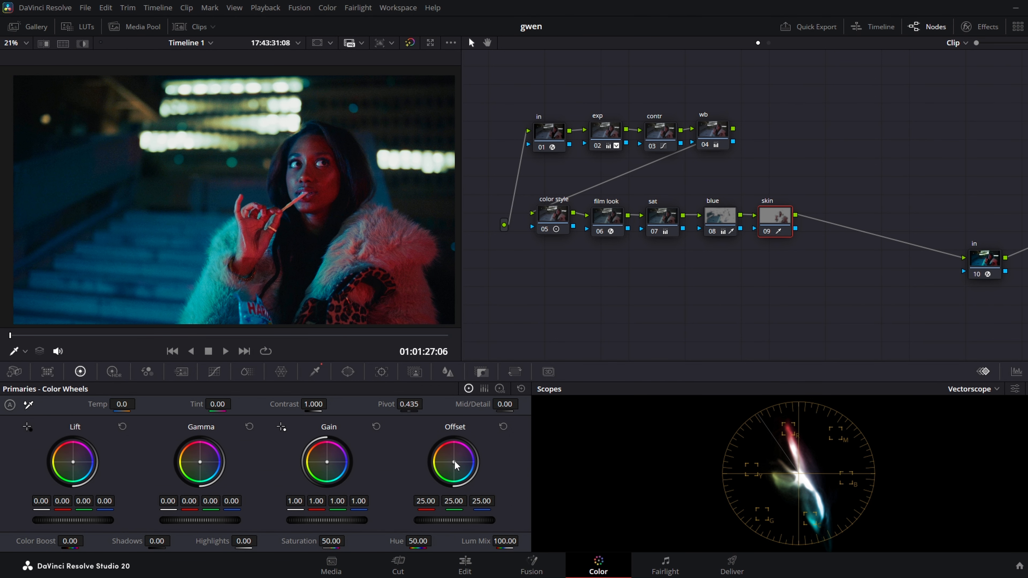
Shift the skin node's offset to 26.17, 24.34, 23.47, set shadows to 20.00, and toggle the node to compare.
left_click_drag(454, 462, 453, 462)
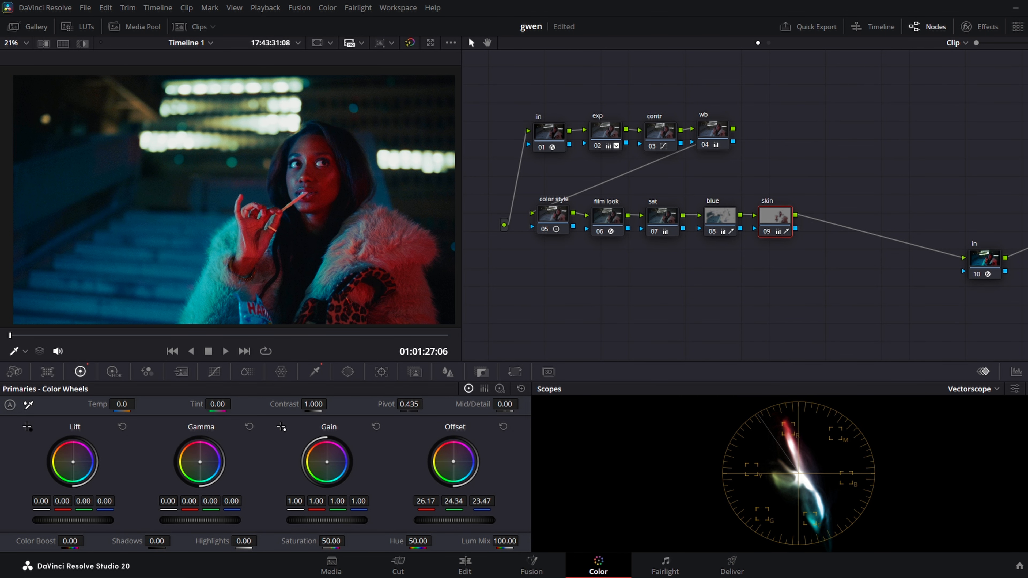
left_click_drag(157, 541, 174, 540)
left_click(765, 232)
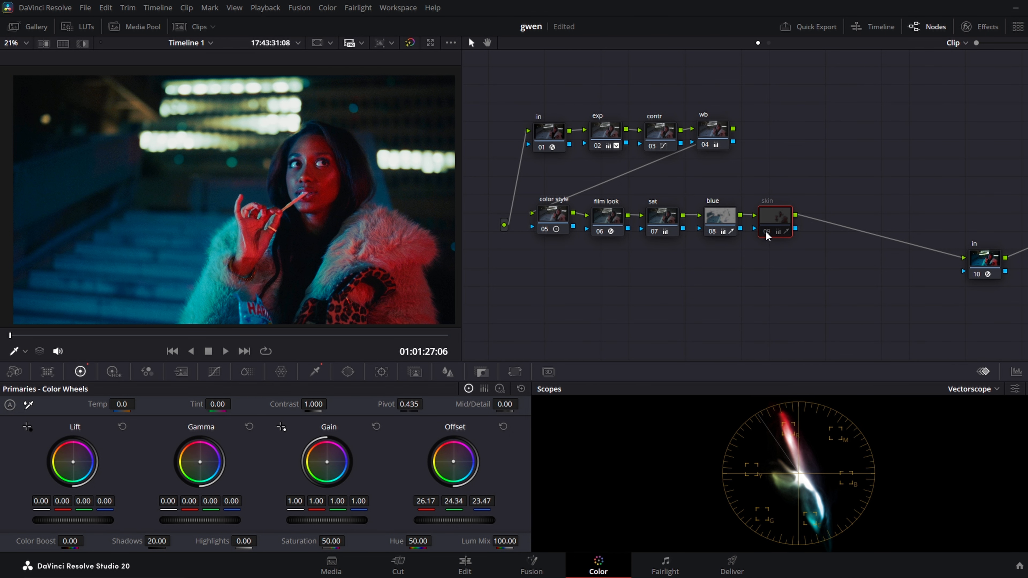
left_click(765, 232)
Switch the scope back to Parade and set the exp node's shadows to 9.00.
left_click_drag(825, 115, 841, 106)
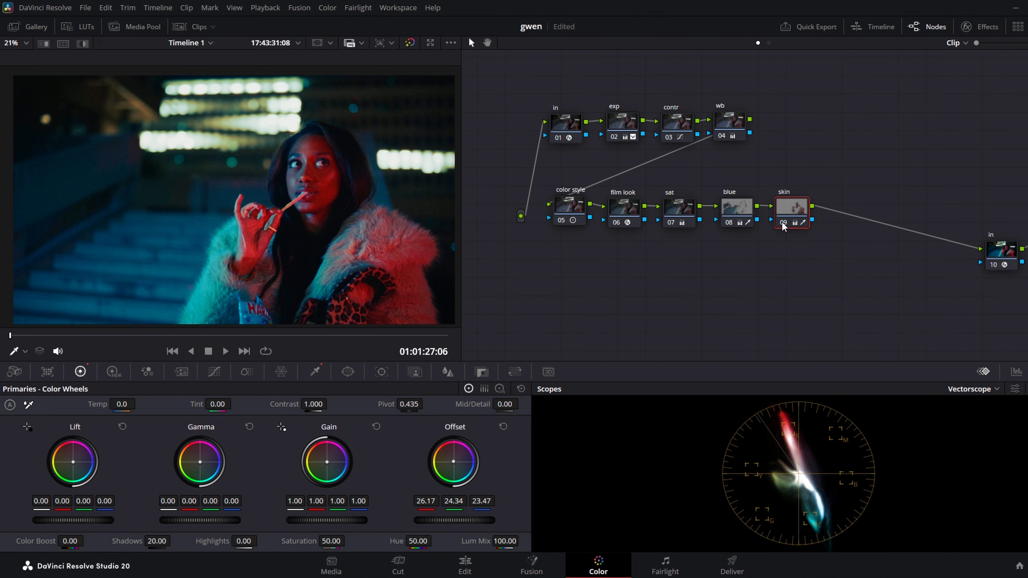
left_click_drag(757, 265, 757, 275)
left_click(620, 131)
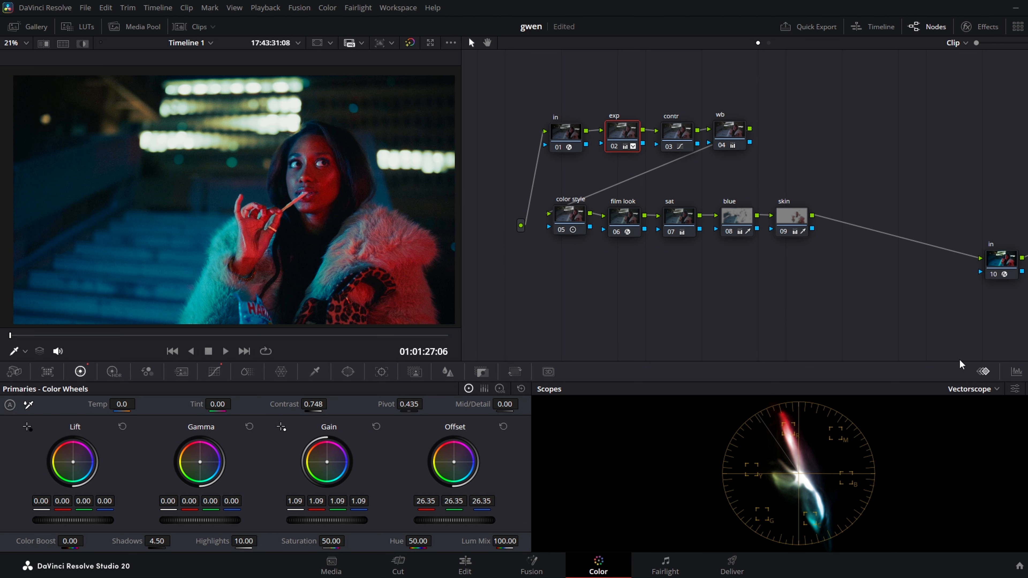
left_click(974, 394)
left_click(967, 402)
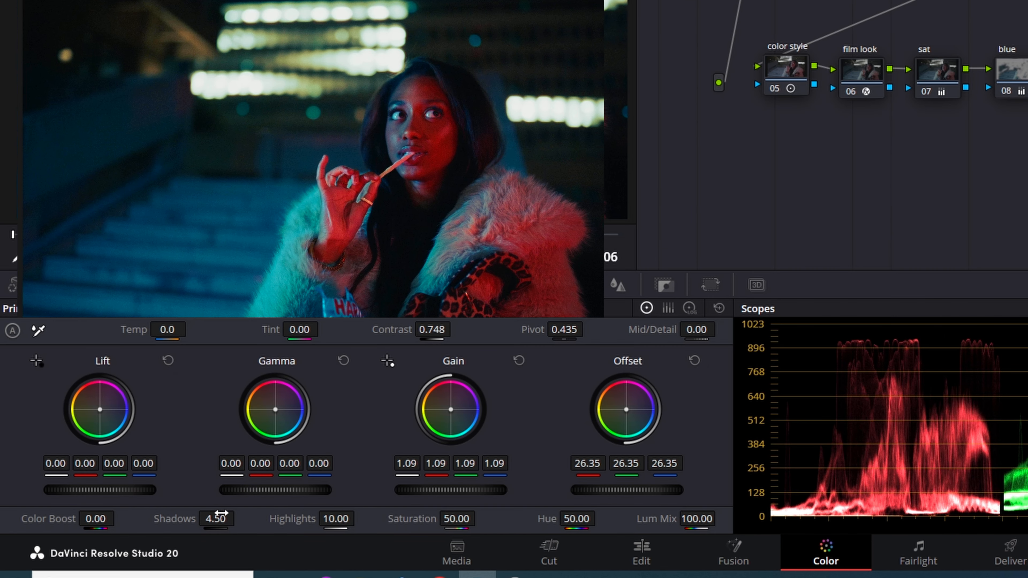
left_click_drag(215, 519, 239, 519)
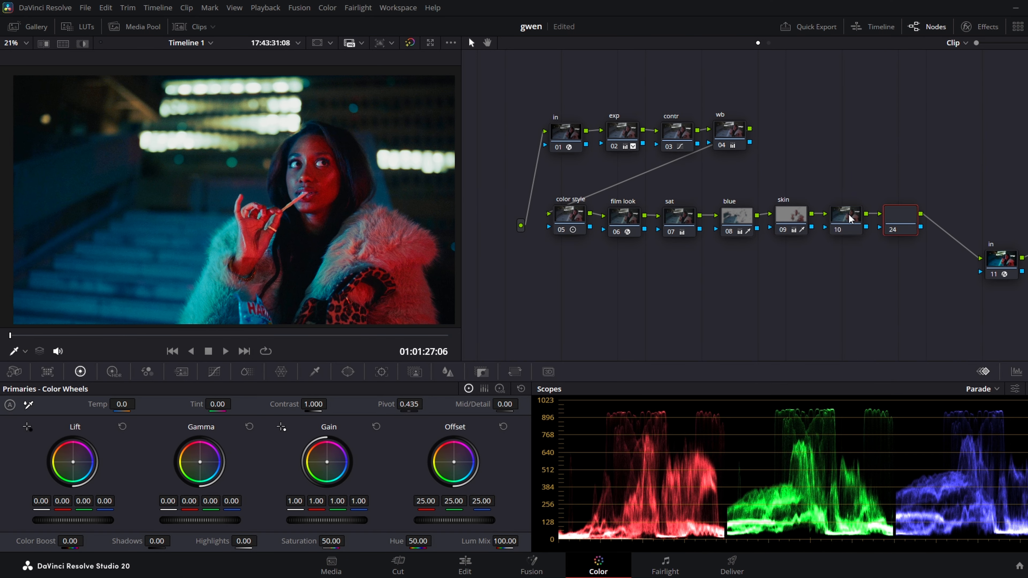
Add two serial nodes following skin and label the first one "mask".
right_click(848, 215)
left_click(896, 225)
type("ma")
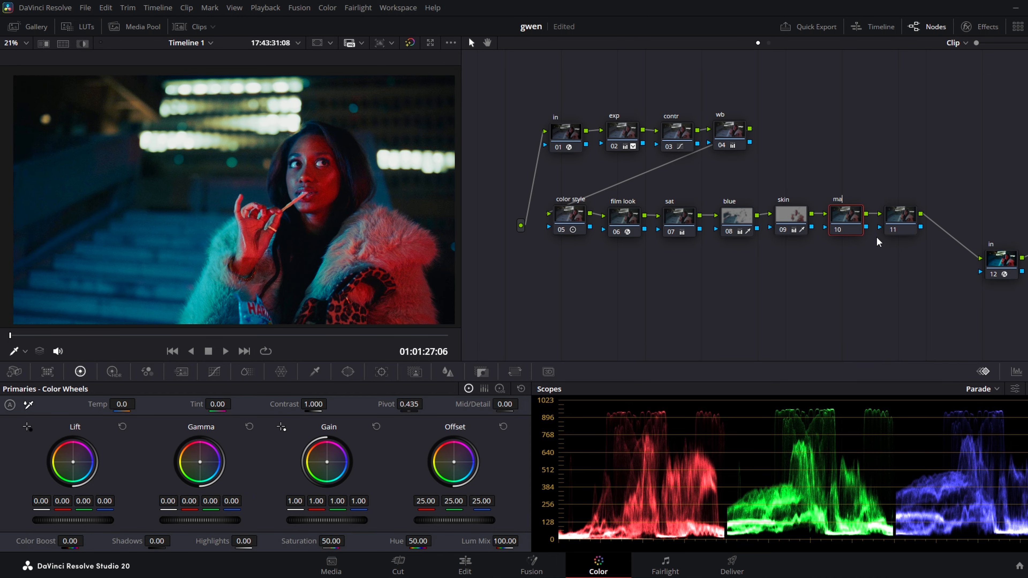
type("sk")
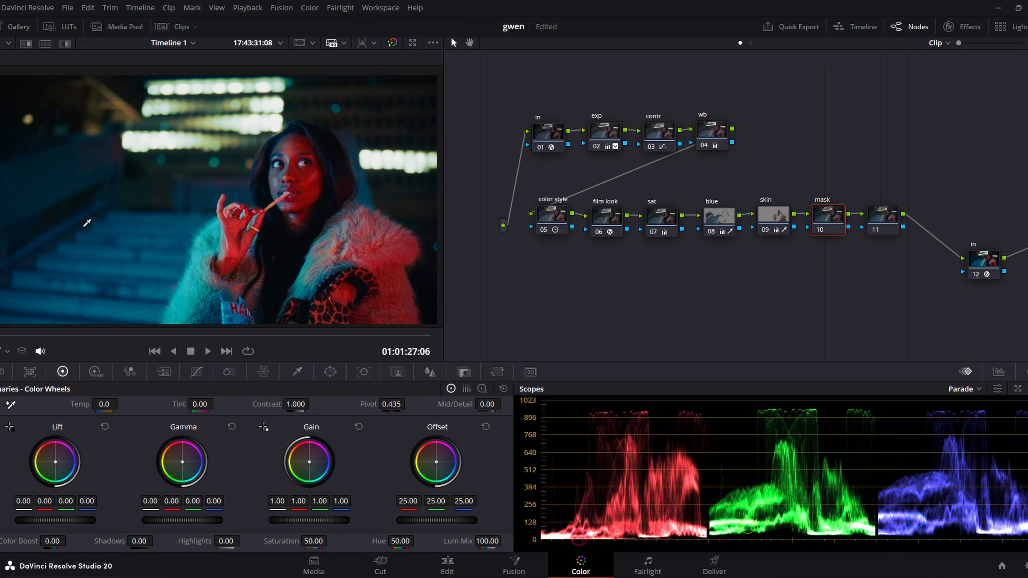
Fit a tall circle window around the woman on the mask node, with size 56.78, aspect 26.45 and softness 23.11.
left_click(318, 372)
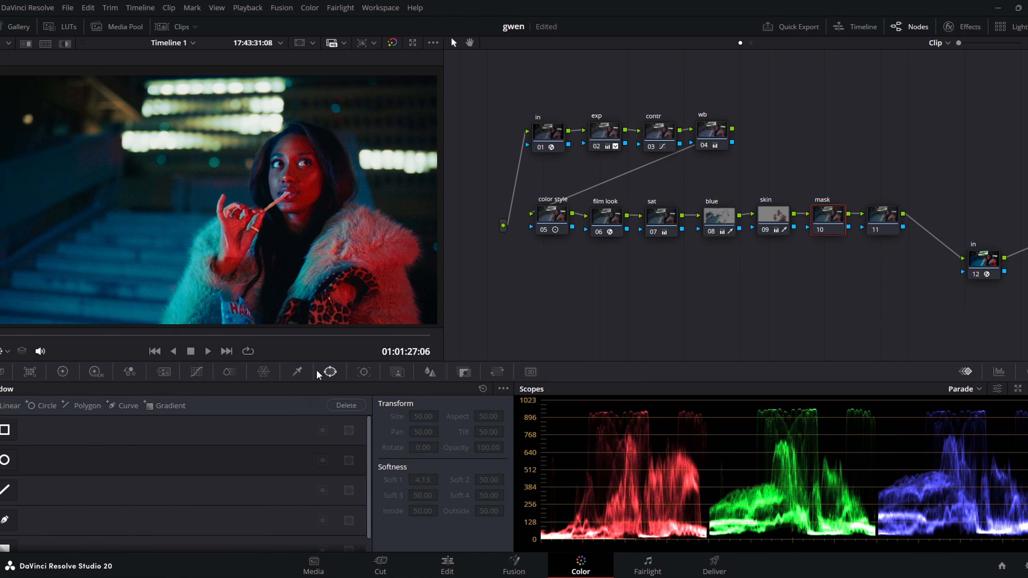
left_click(7, 463)
left_click_drag(223, 201, 299, 207)
left_click_drag(293, 140, 306, 23)
scroll(276, 182, "down", 2)
left_click_drag(238, 202, 195, 205)
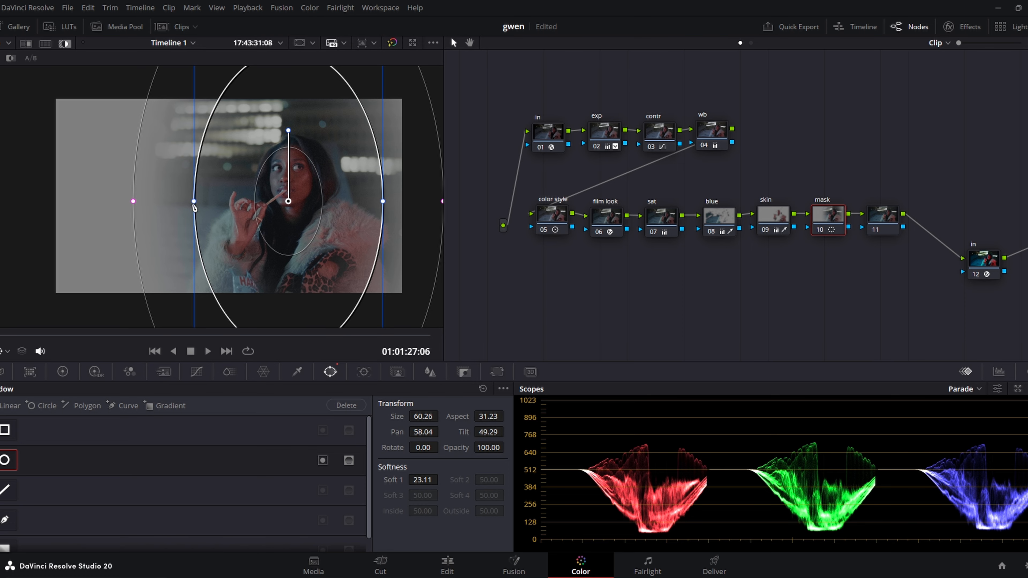
left_click_drag(194, 203, 209, 204)
left_click_drag(284, 180, 285, 186)
Add a point to the mask node's custom curve and raise it slightly to brighten the woman.
left_click(200, 372)
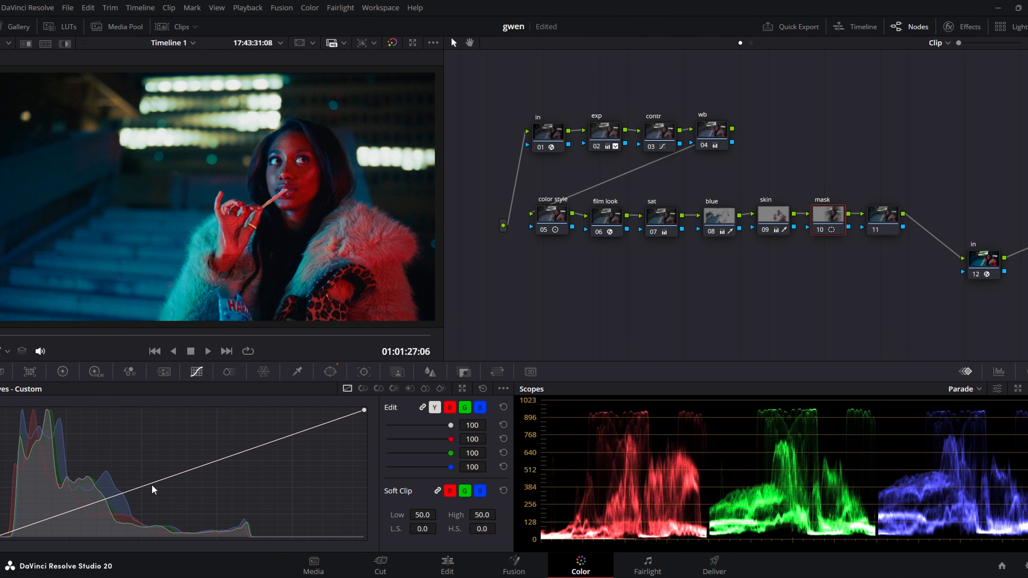
left_click(153, 482)
left_click_drag(154, 482, 152, 479)
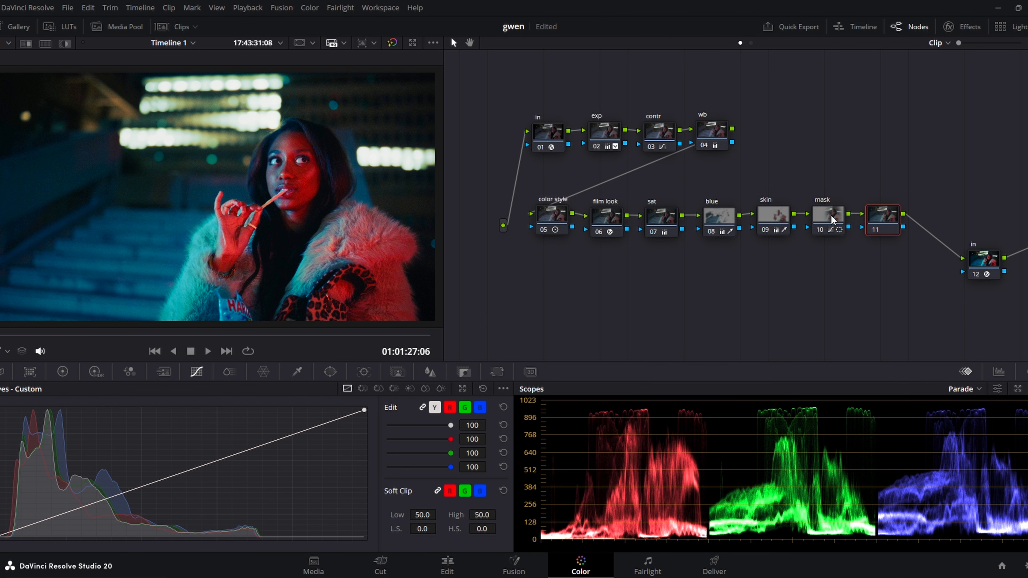
Paste the mask node's grade onto the empty node following it and display the pasted circle window.
left_click(891, 218)
key("ctrl+v")
left_click(328, 375)
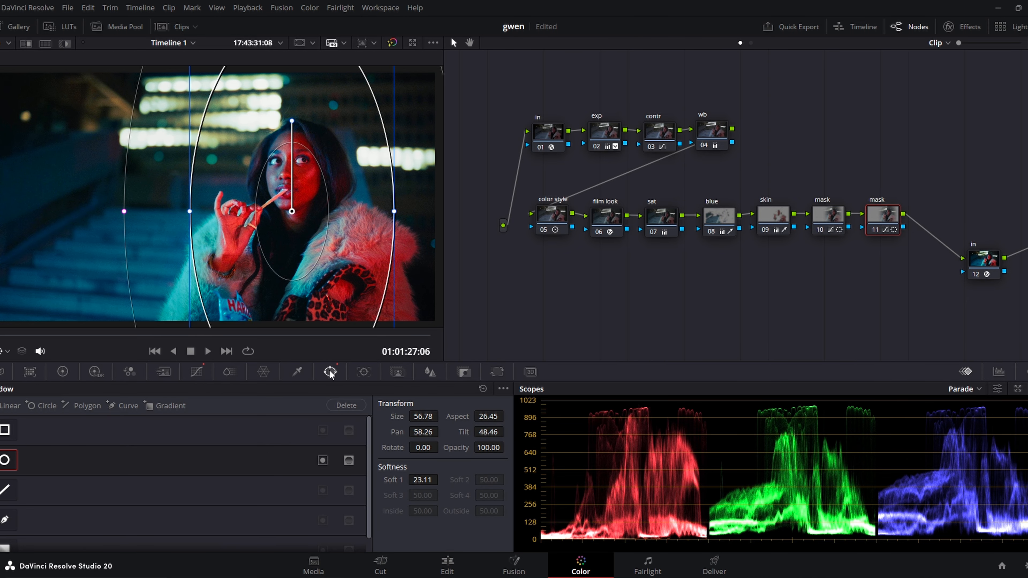
Invert the second mask node's circle window and lower its custom curve point slightly to darken the area around the woman.
left_click(349, 461)
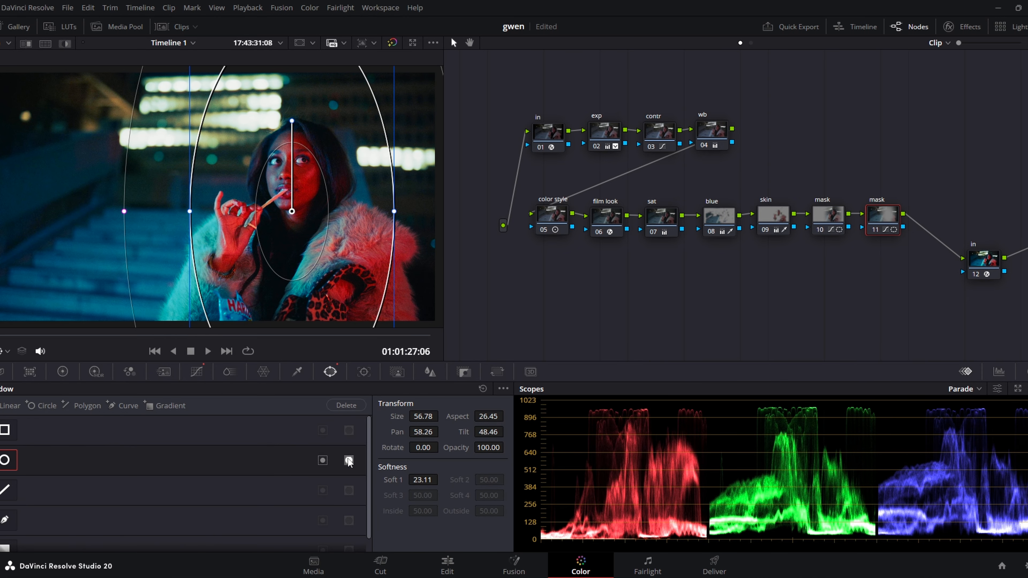
left_click(197, 373)
key("shift+h")
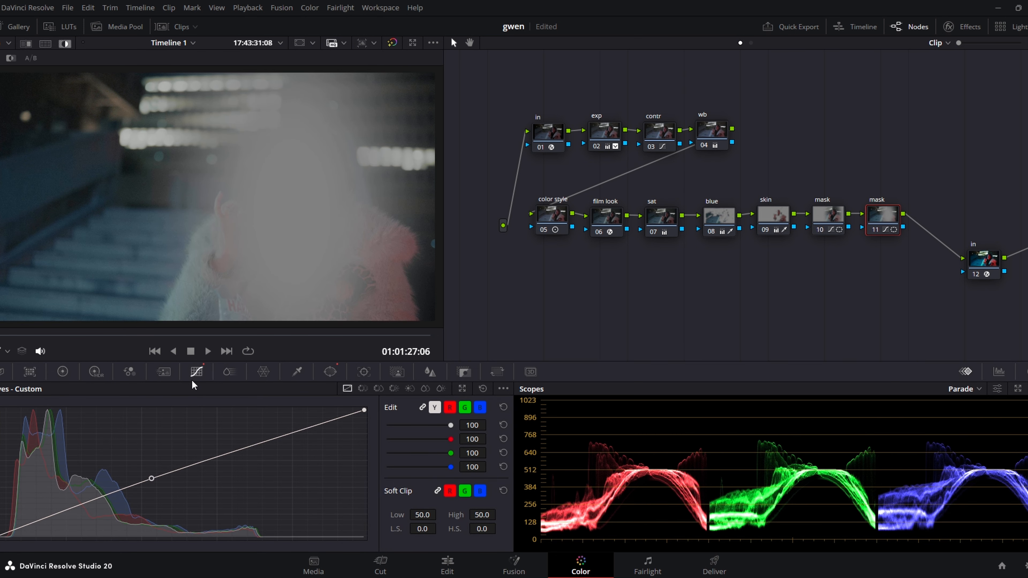
key("shift+h")
left_click_drag(151, 479, 162, 486)
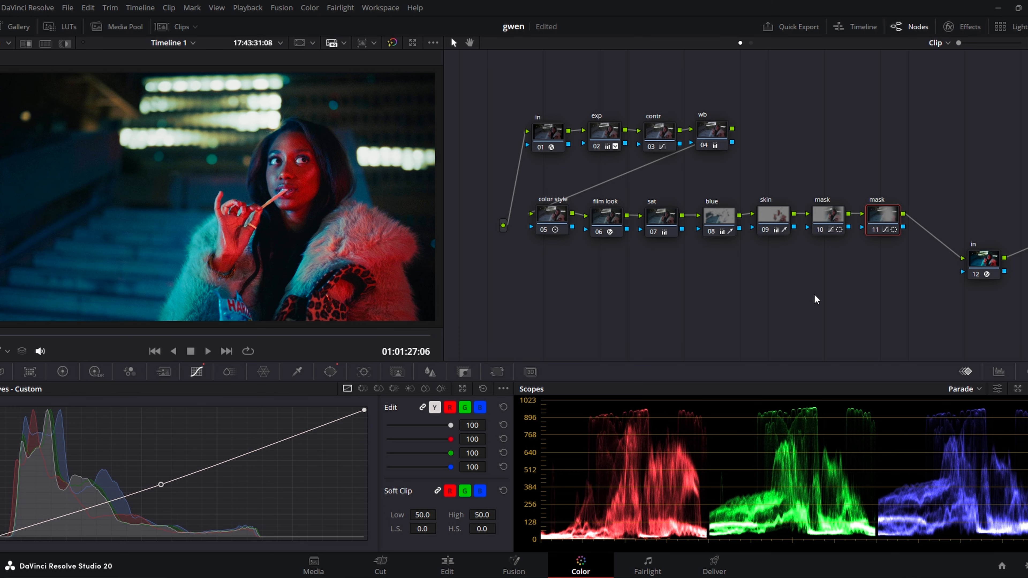
Compare the image with both mask nodes disabled and enabled.
left_click_drag(916, 275, 831, 219)
key("ctrl+d")
key("ctrl+d")
Enlarge the second mask node's circle window to size 57.89, aspect 27.98 and softness 24.67.
left_click(827, 217)
left_click(329, 372)
left_click(882, 215)
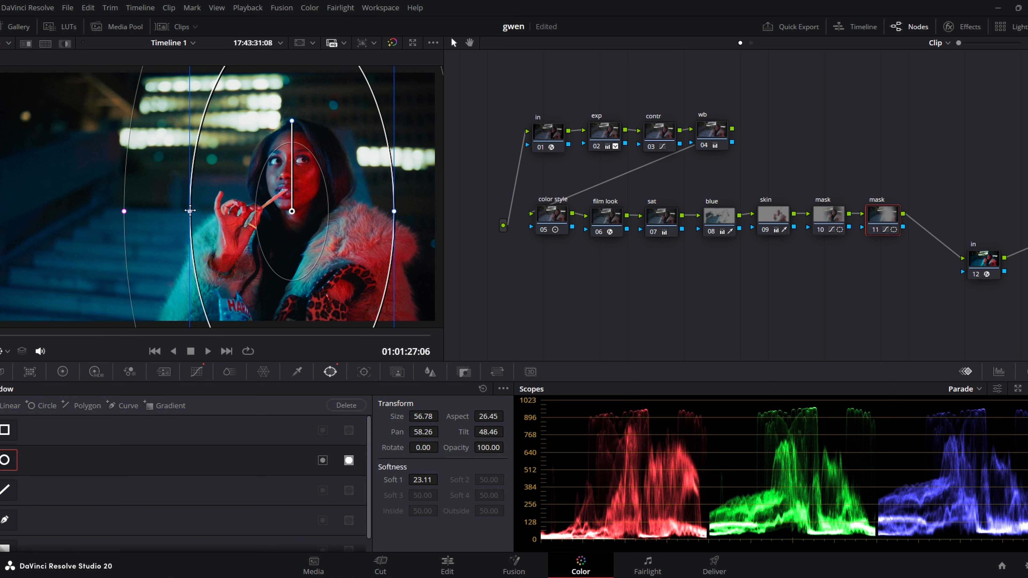
left_click_drag(189, 211, 184, 211)
left_click_drag(117, 211, 110, 211)
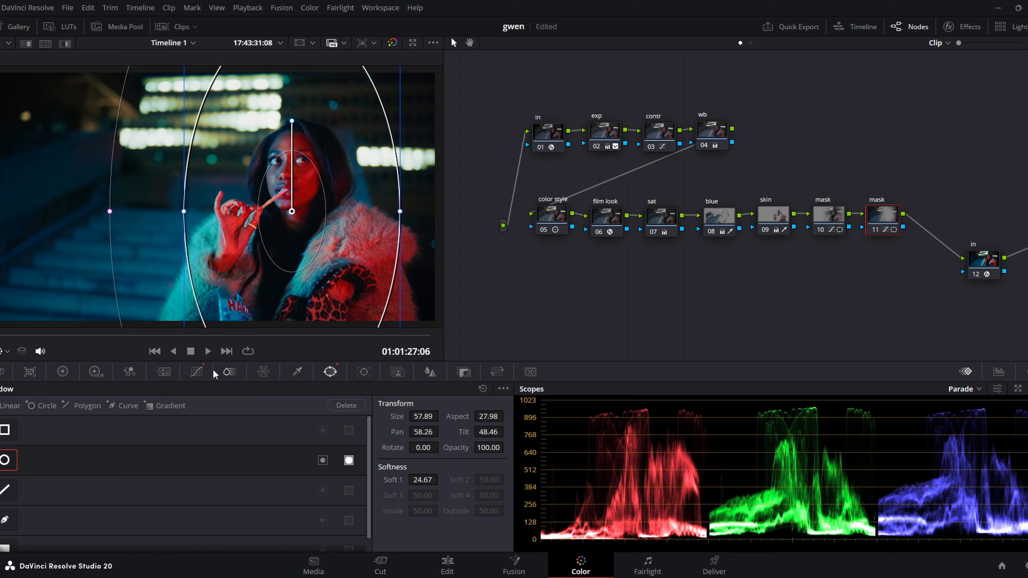
Check the widened vignette by turning both mask nodes off and on again.
left_click(199, 372)
key("ctrl+d")
key("ctrl+d")
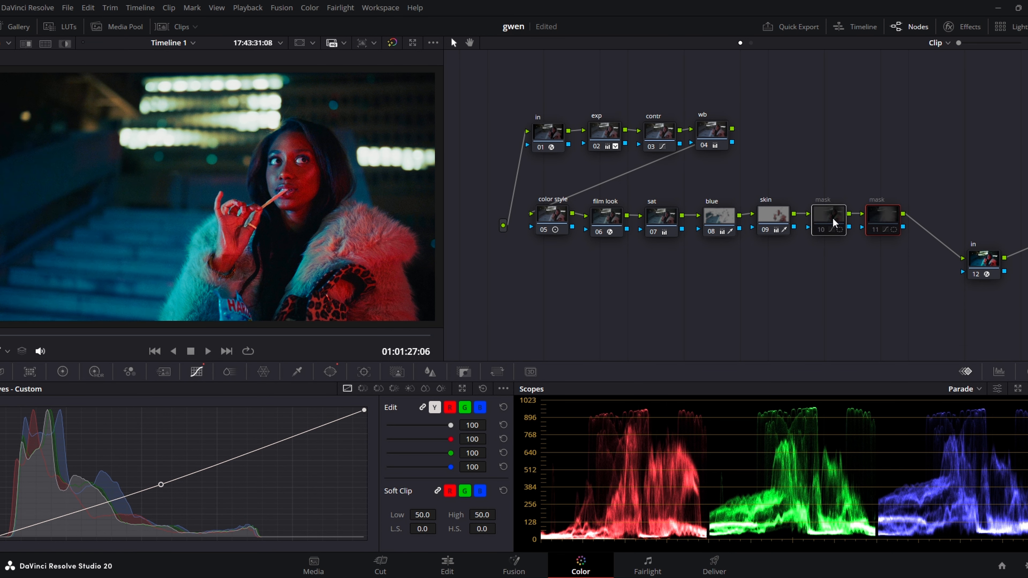
left_click(810, 261)
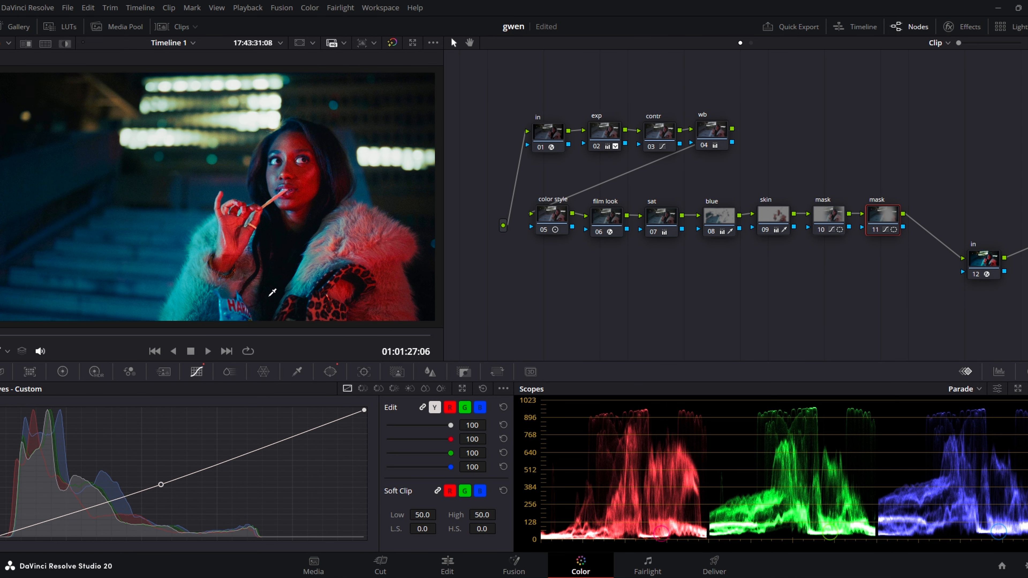
Add a serial node before the first "in" node, place it at the start of the tree and label it "noise reduction".
left_click(545, 133)
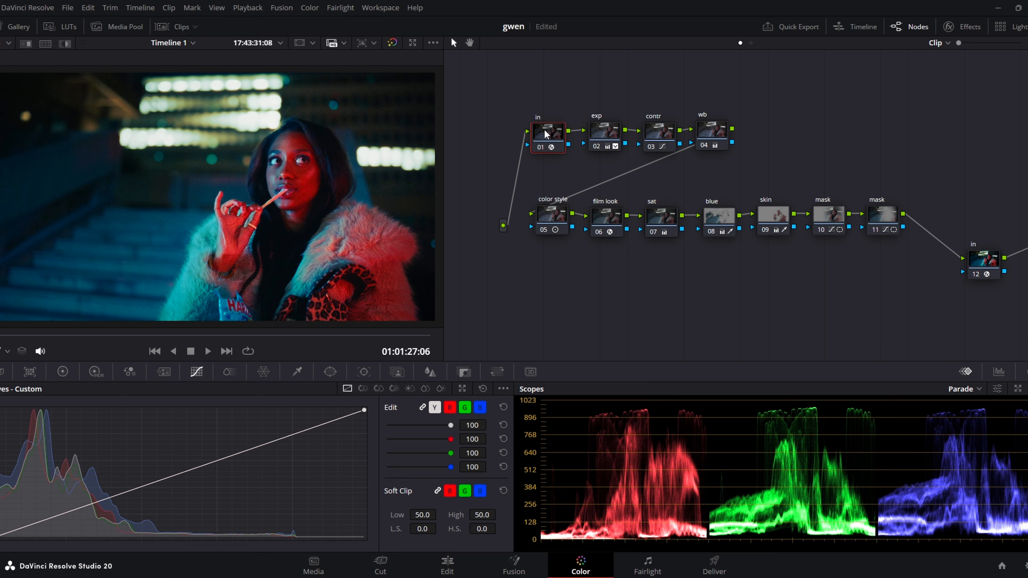
key("shift+s")
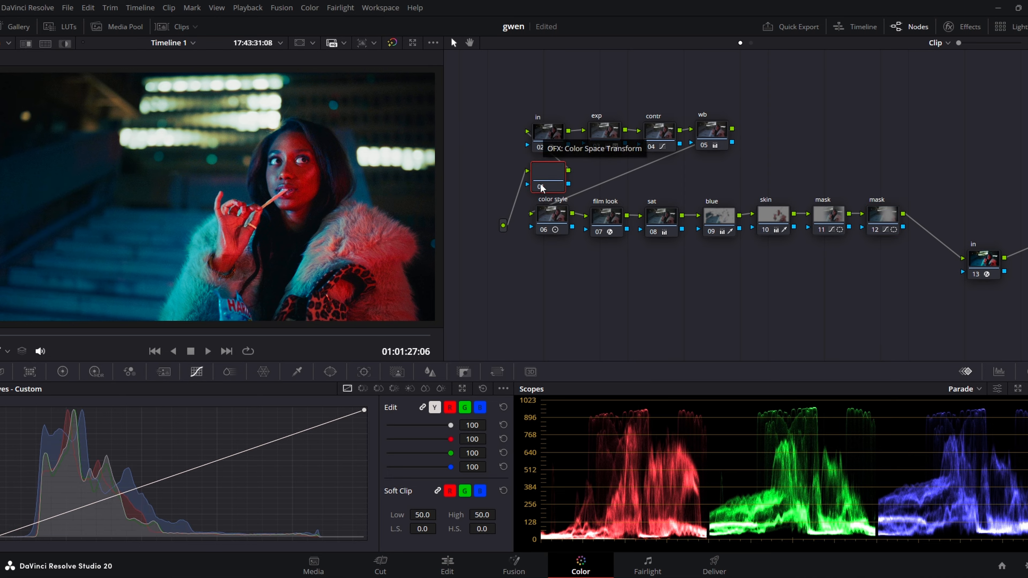
left_click_drag(540, 187, 479, 102)
type("noise")
type(" reduction")
left_click(518, 155)
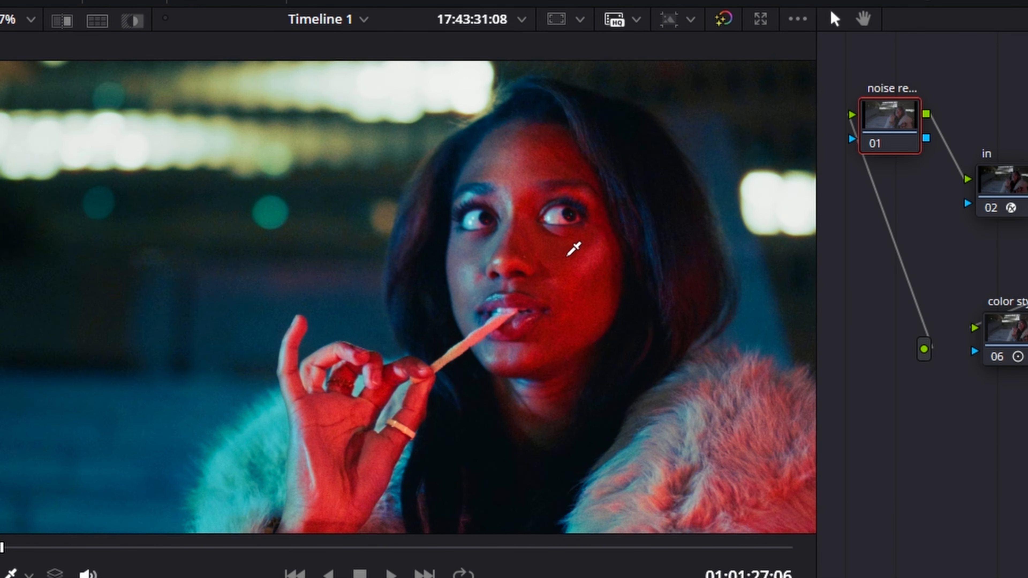
Examine the image noise up close on the woman's face, her hand and the dark background.
scroll(537, 192, "up", 3)
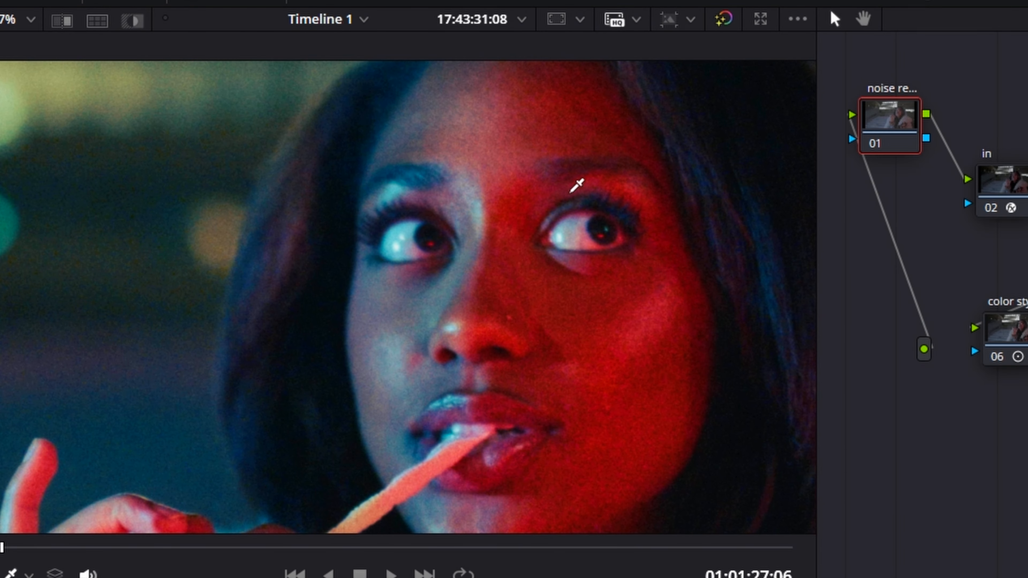
left_click_drag(202, 303, 699, 221)
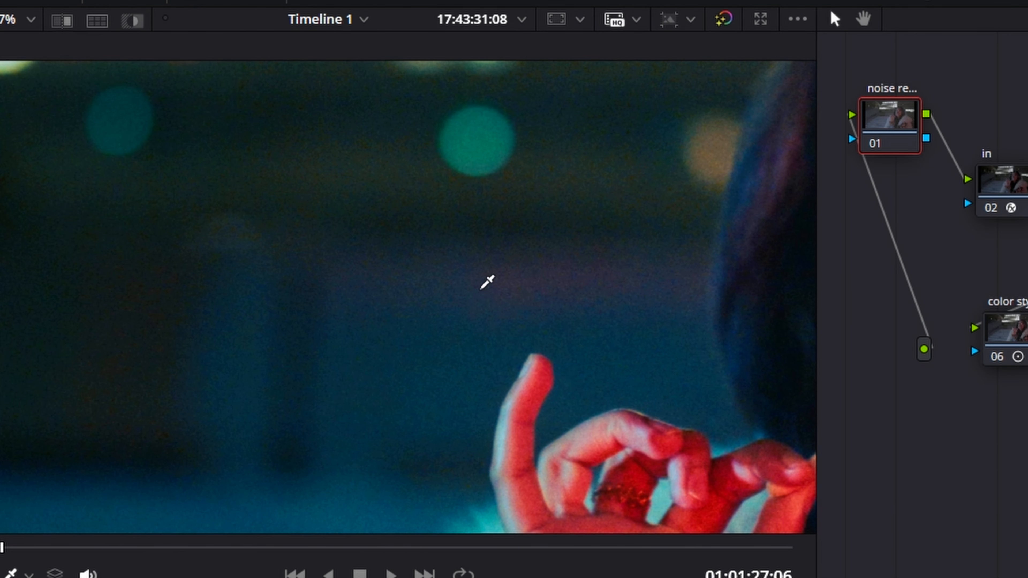
scroll(643, 367, "down", 1)
left_click_drag(643, 367, 478, 235)
scroll(556, 237, "up", 1)
scroll(563, 230, "down", 5)
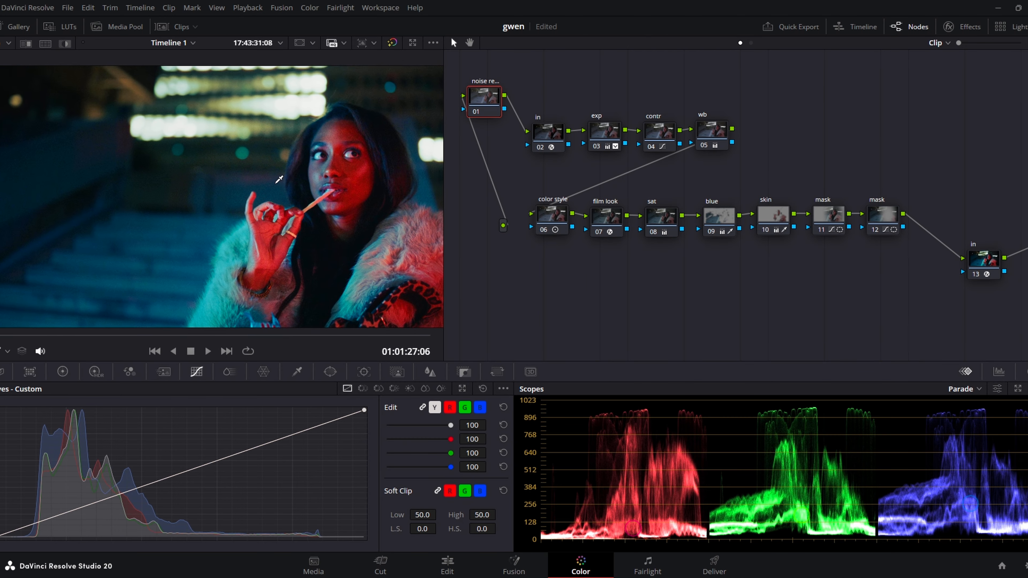
Apply the Noise Reduction effect to the noise reduction node, with motion estimation type Better and temporal threshold 50.4.
left_click(963, 26)
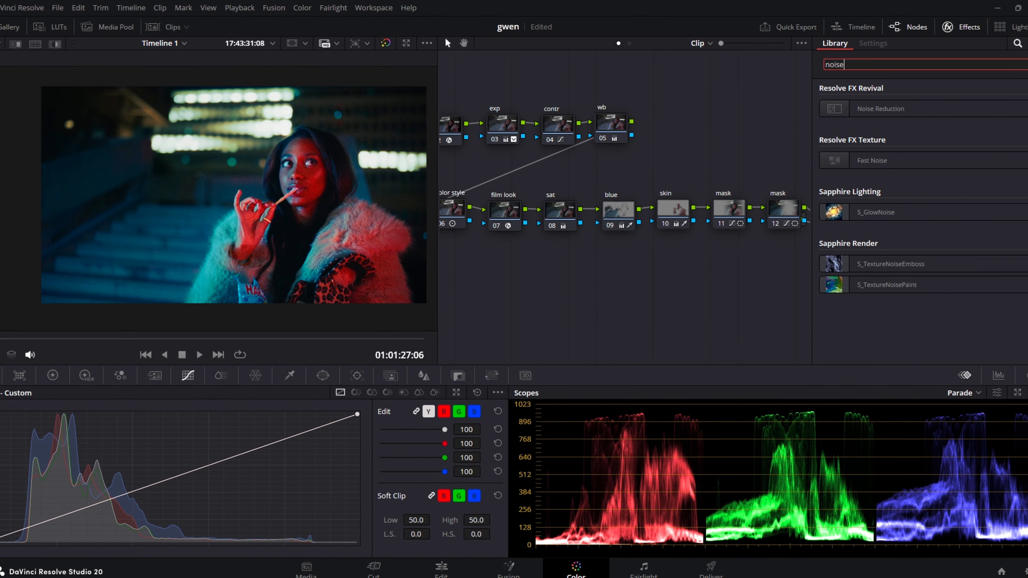
left_click_drag(878, 108, 453, 98)
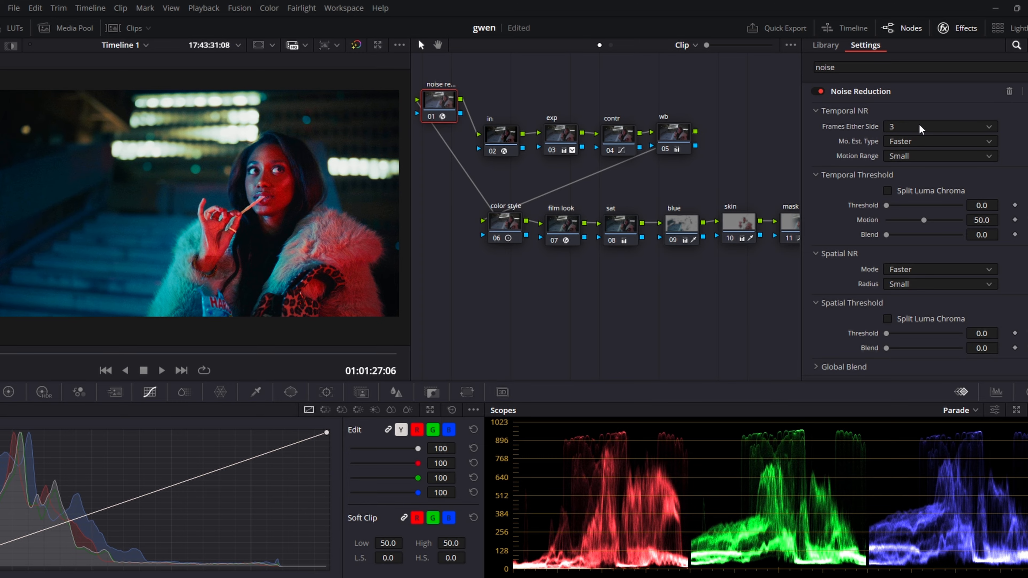
left_click(918, 141)
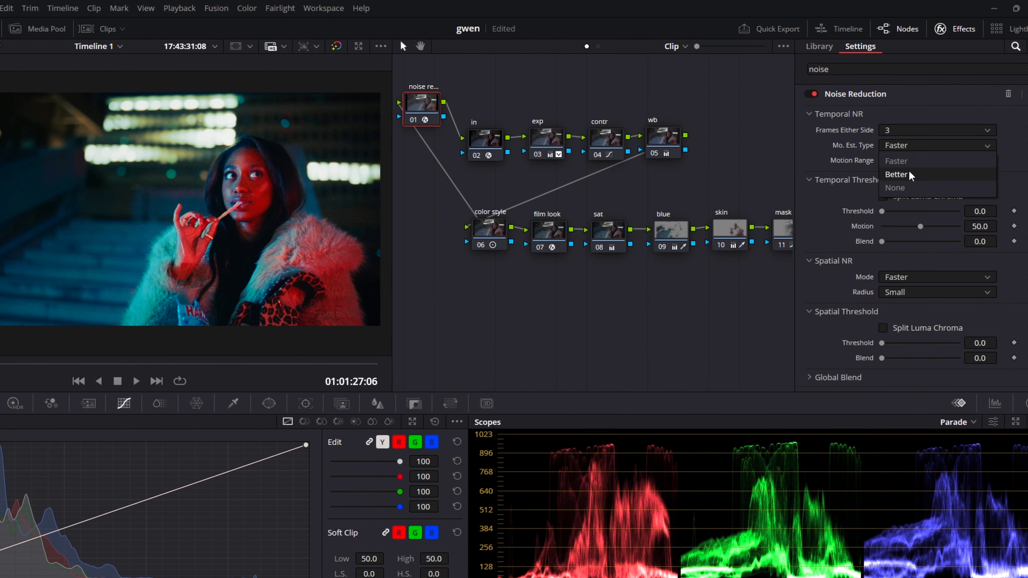
left_click(896, 174)
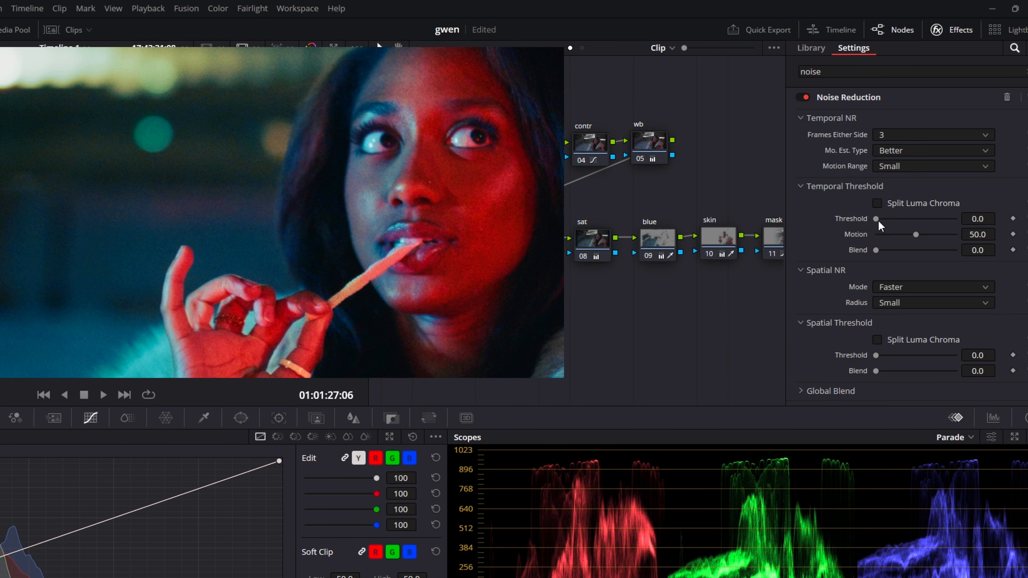
left_click_drag(883, 225, 906, 225)
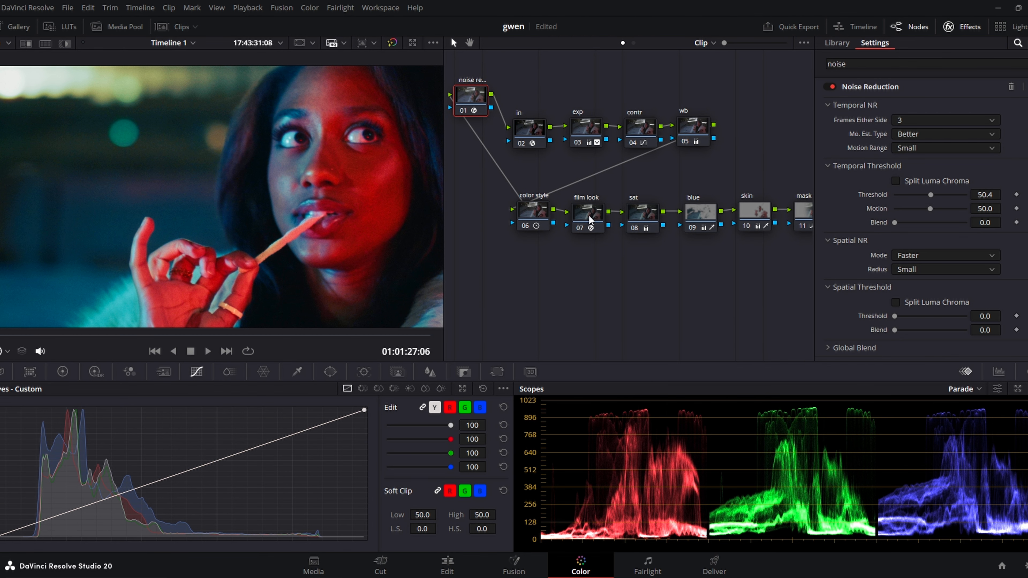
Compare the woman's face with the noise reduction node disabled and enabled.
left_click(463, 111)
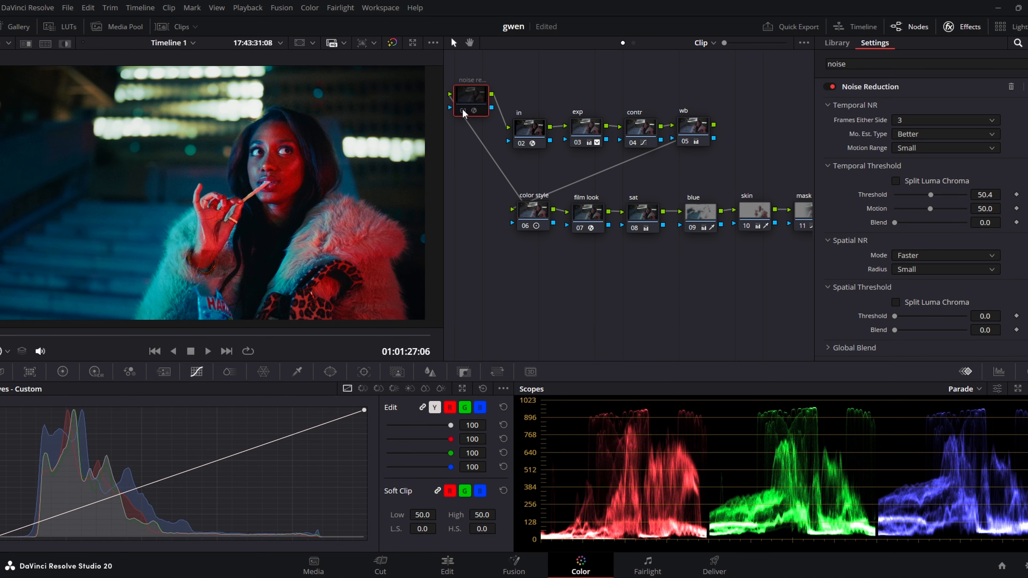
left_click(463, 111)
left_click(464, 112)
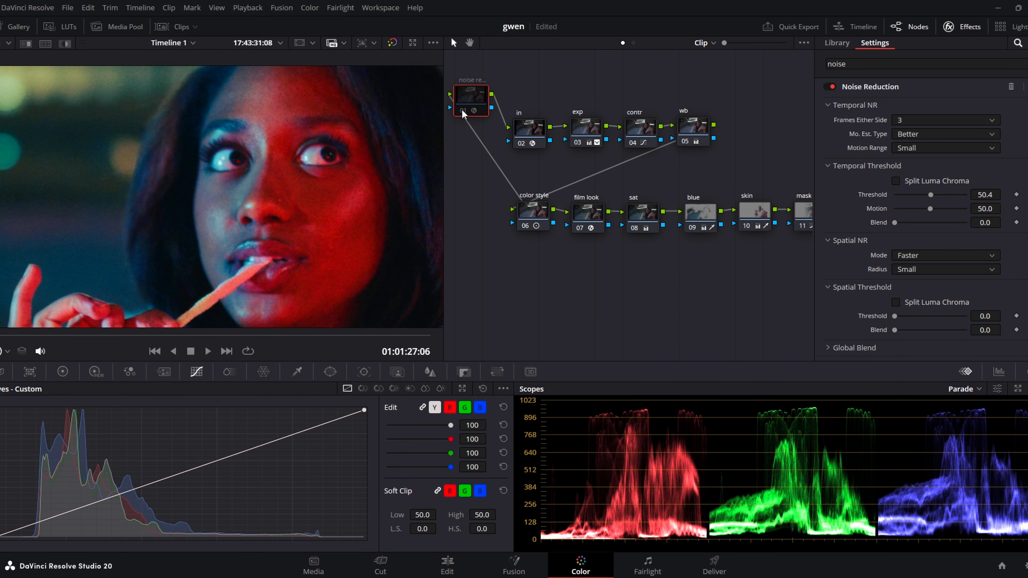
left_click(463, 112)
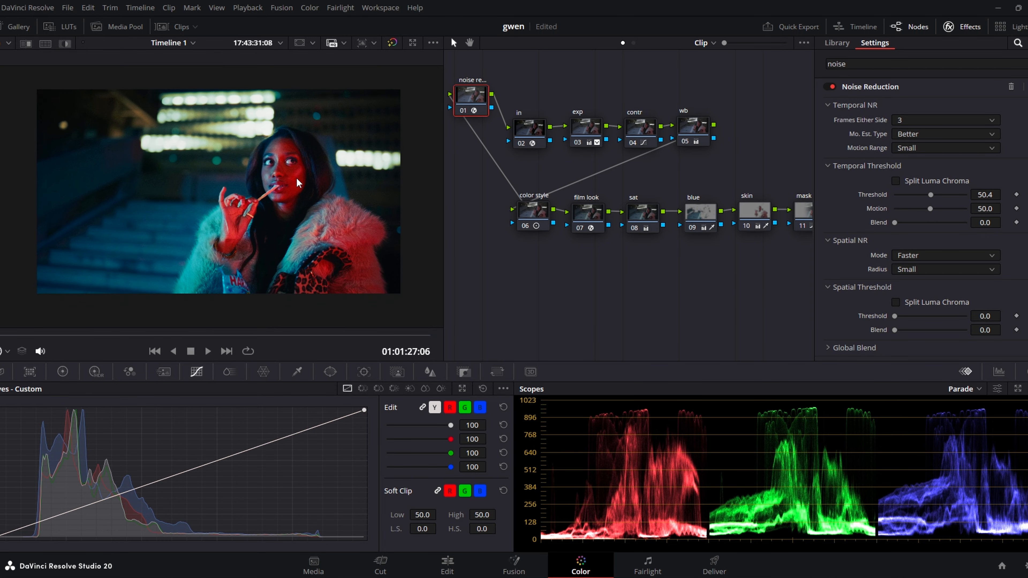